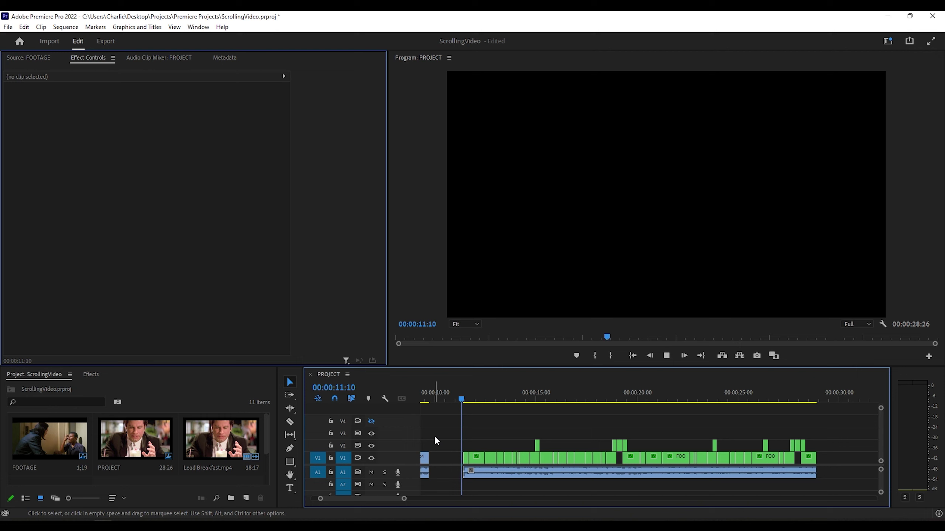
Place the Tutorial-001.png frame overlay on track V4 above the second group of clips, spanning their full length.
{"action": "key", "text": "space"}
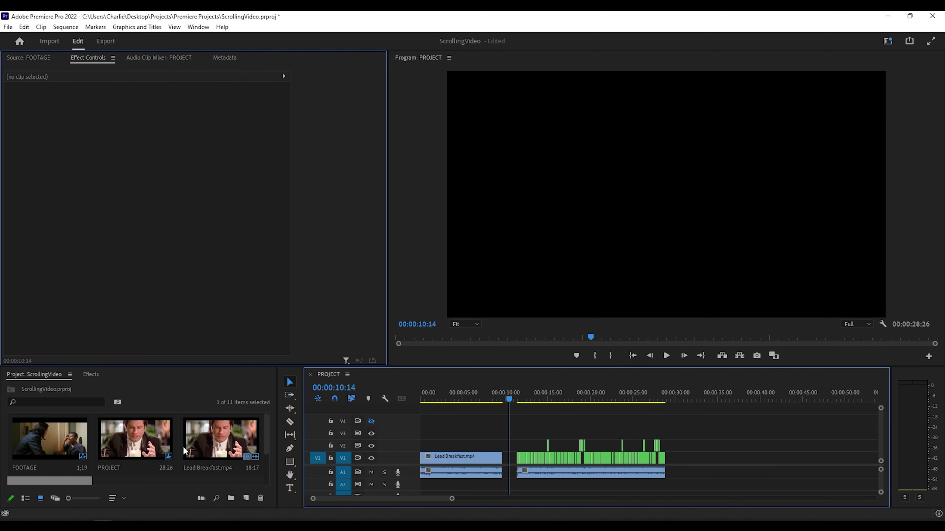
{"action": "left_click", "coordinate": [165, 481]}
{"action": "scroll", "coordinate": [79, 443], "scroll_direction": "down", "scroll_amount": 2}
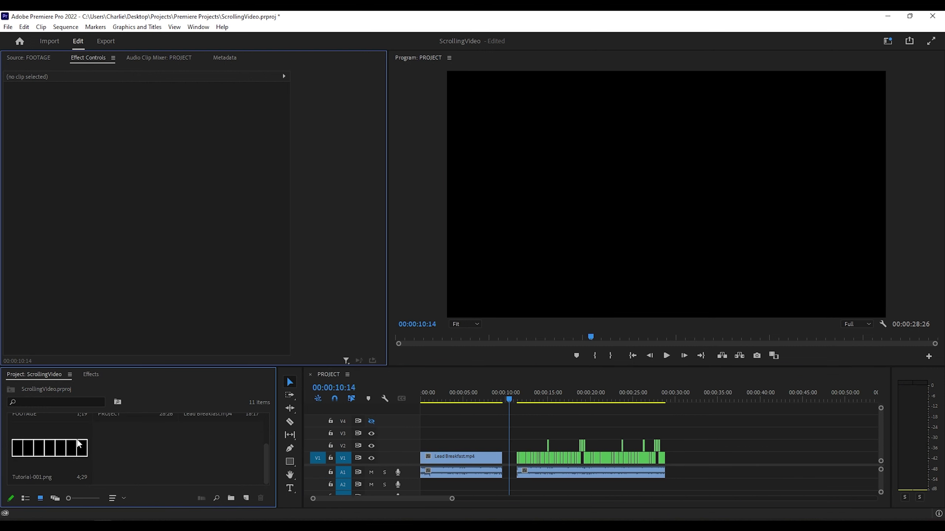
{"action": "left_click_drag", "start_coordinate": [45, 453], "coordinate": [666, 421]}
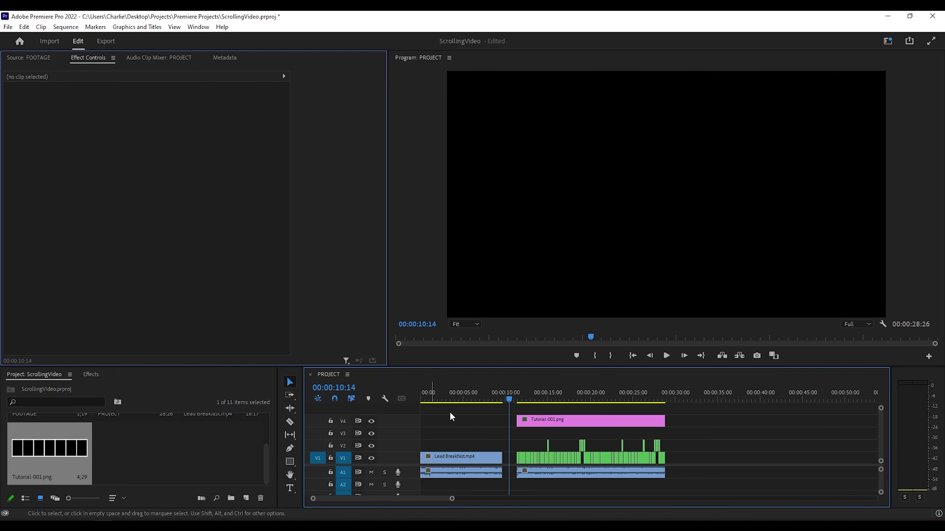
Set the scale of the Tutorial-001.png overlay on track V4 to 90.
{"action": "left_click", "coordinate": [528, 391]}
{"action": "left_click_drag", "start_coordinate": [528, 392], "coordinate": [536, 394]}
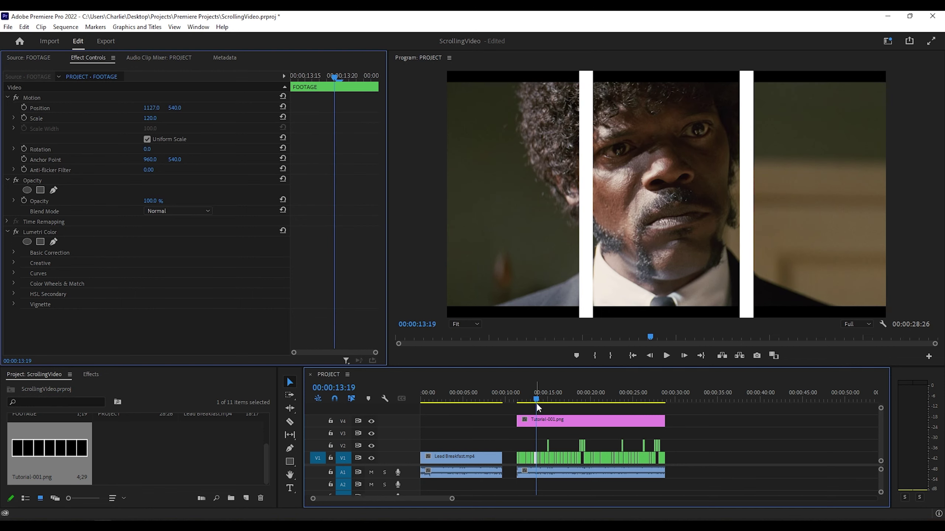
{"action": "left_click", "coordinate": [535, 424]}
{"action": "left_click", "coordinate": [156, 119]}
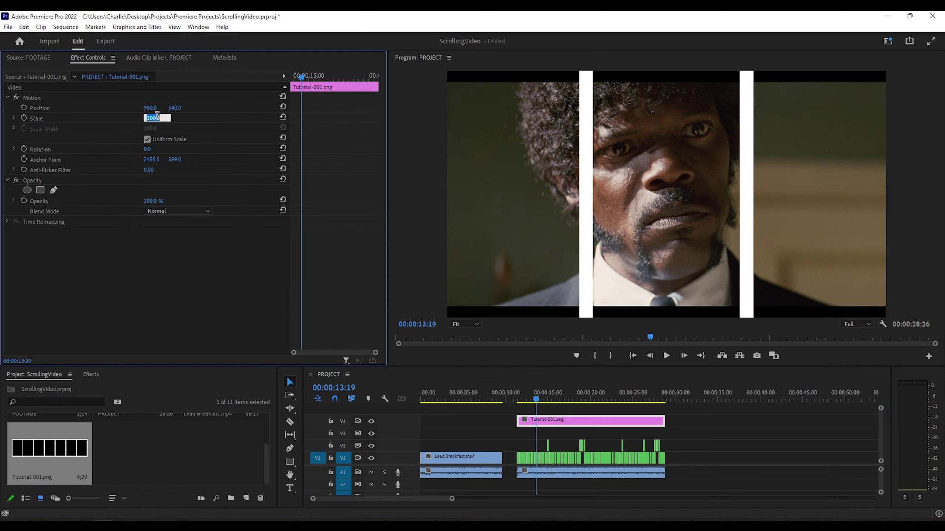
{"action": "type", "text": "90"}
{"action": "key", "text": "Return"}
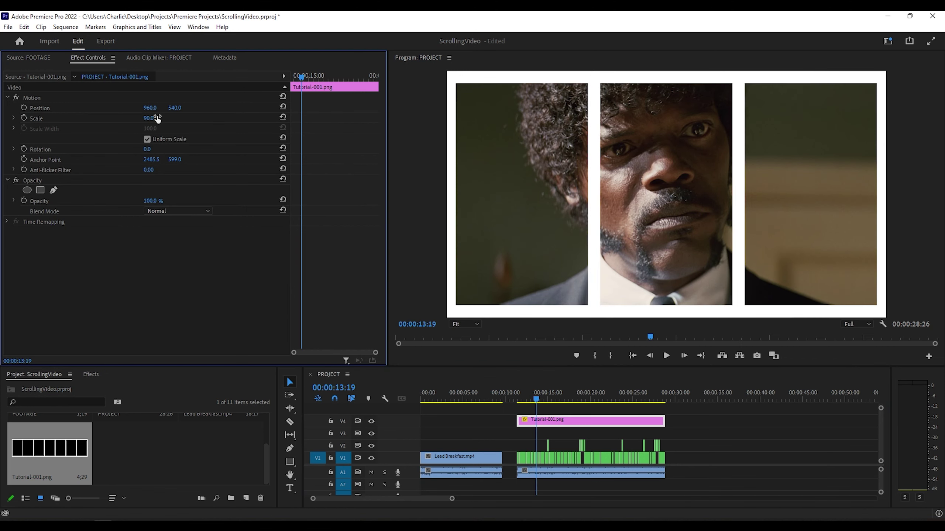
Nest the overlay together with all the FOOTAGE clips and audio beneath it into a sequence named Scrolling.
{"action": "left_click", "coordinate": [521, 398]}
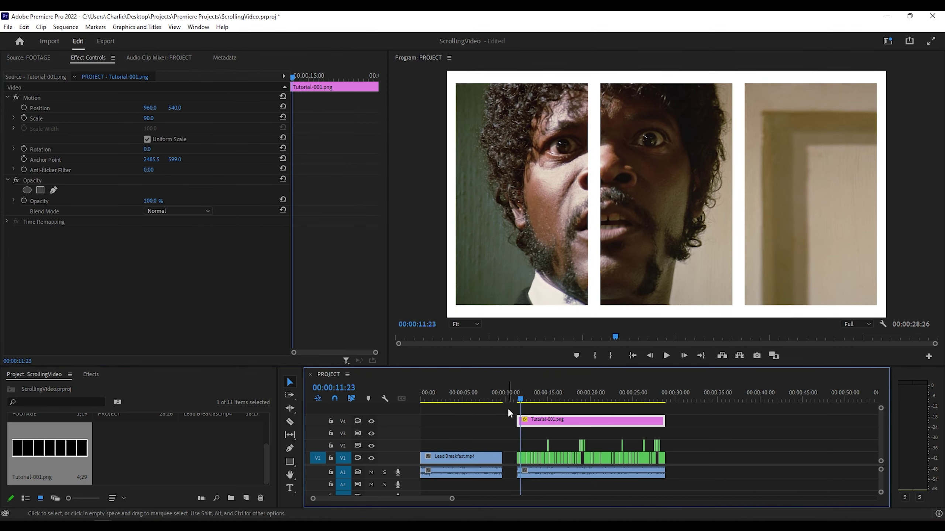
{"action": "left_click_drag", "start_coordinate": [508, 408], "coordinate": [642, 477]}
{"action": "right_click", "coordinate": [641, 478]}
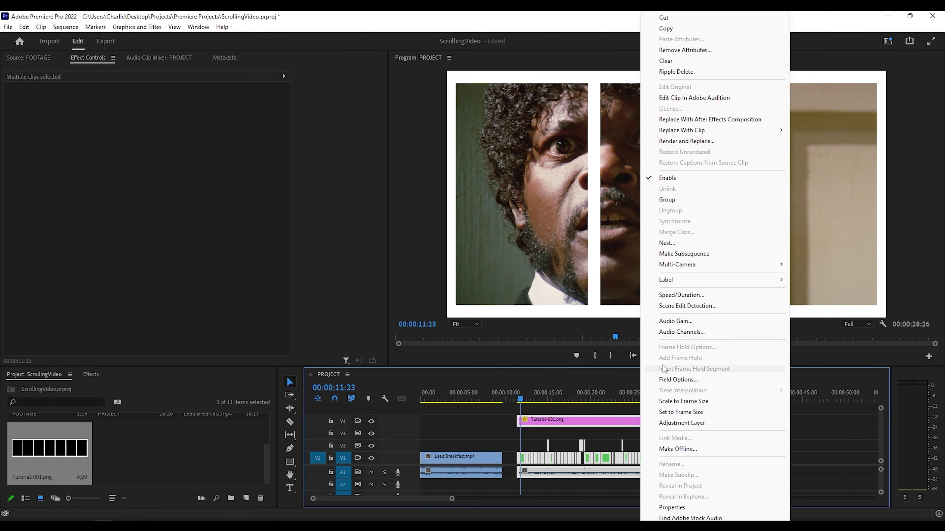
{"action": "left_click", "coordinate": [666, 244]}
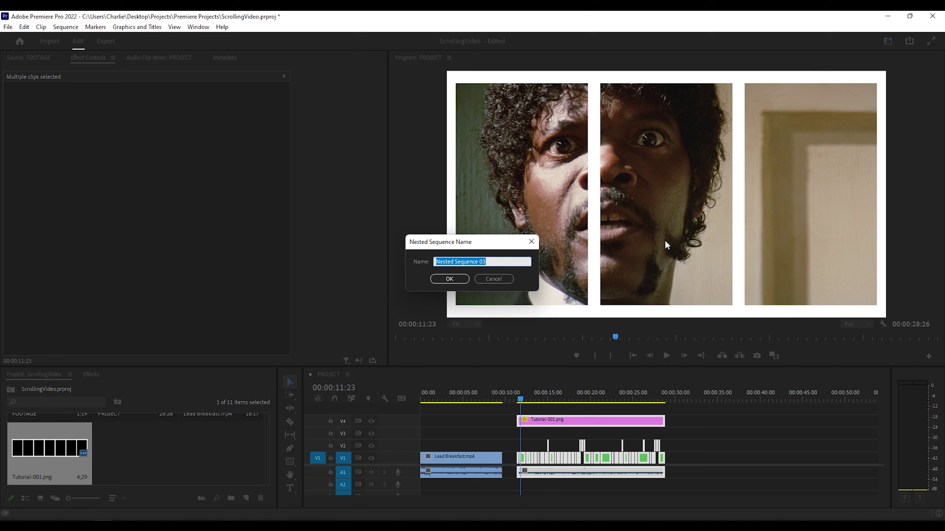
{"action": "type", "text": "Scrolling"}
{"action": "key", "text": "Return"}
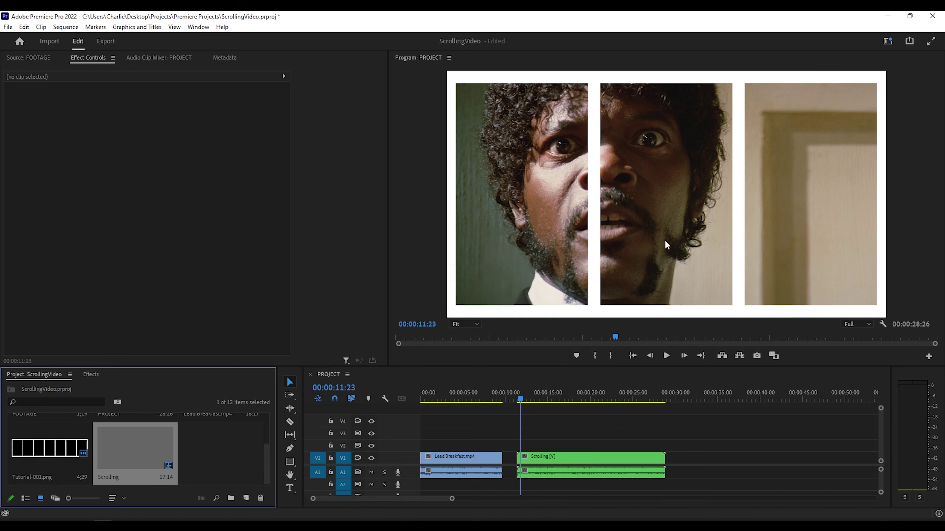
Open the nested Scrolling sequence and set its horizontal frame size to 5000.
{"action": "double_click", "coordinate": [542, 457]}
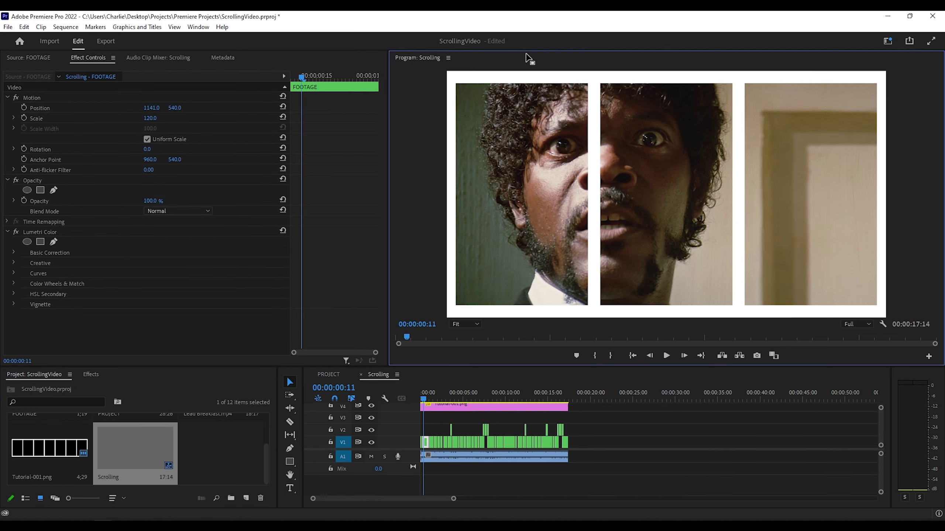
{"action": "left_click", "coordinate": [65, 28]}
{"action": "left_click", "coordinate": [89, 38]}
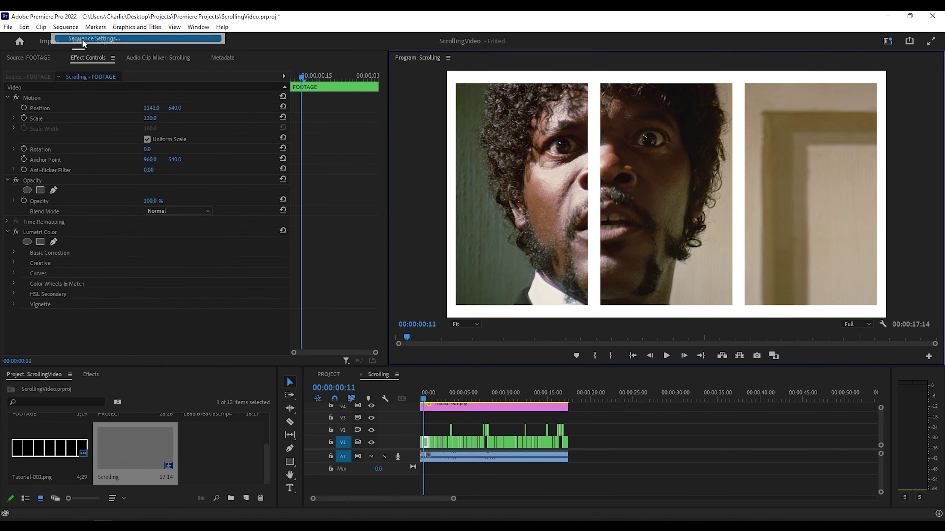
{"action": "double_click", "coordinate": [411, 135]}
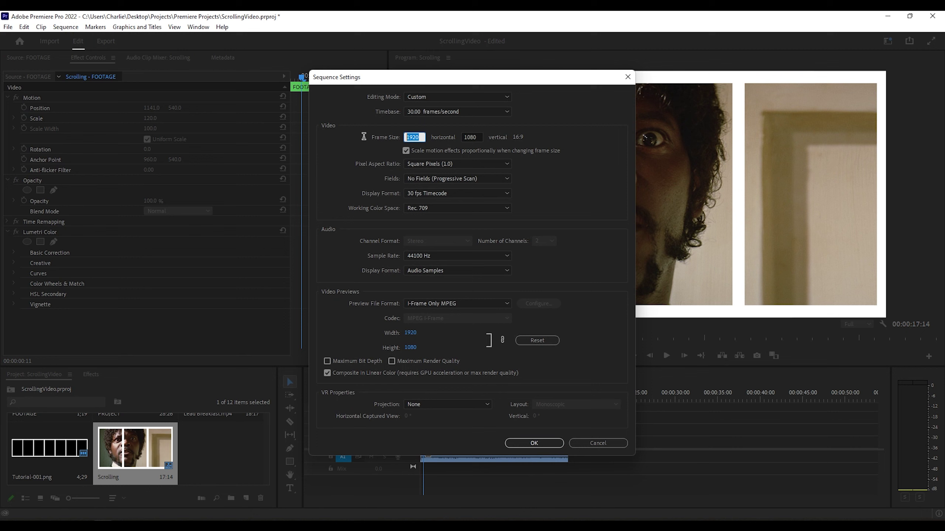
{"action": "type", "text": "5000"}
{"action": "key", "text": "Return"}
{"action": "key", "text": "Return"}
Move the Tutorial-001.png overlay up to track V9 and lock that track.
{"action": "left_click", "coordinate": [408, 459]}
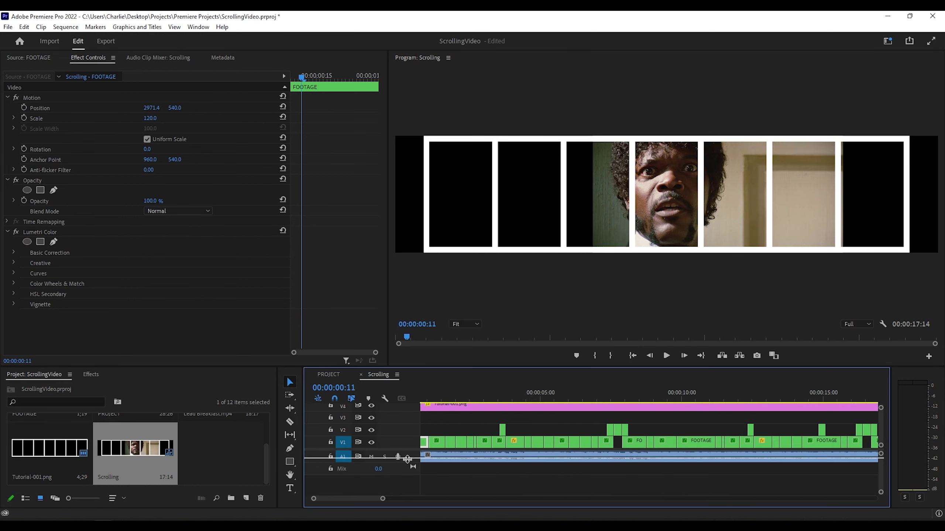
{"action": "left_click_drag", "start_coordinate": [452, 366], "coordinate": [459, 289]}
{"action": "left_click_drag", "start_coordinate": [458, 412], "coordinate": [452, 357]}
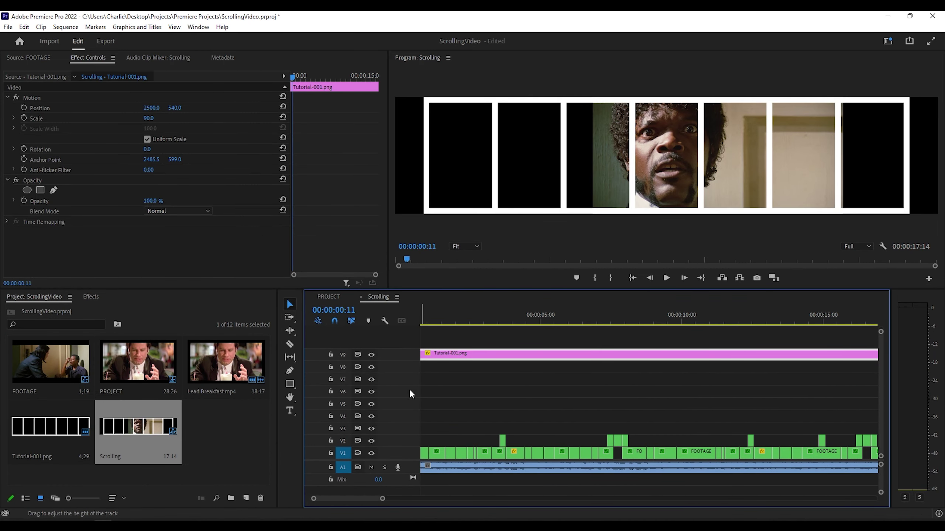
{"action": "key", "text": "Home"}
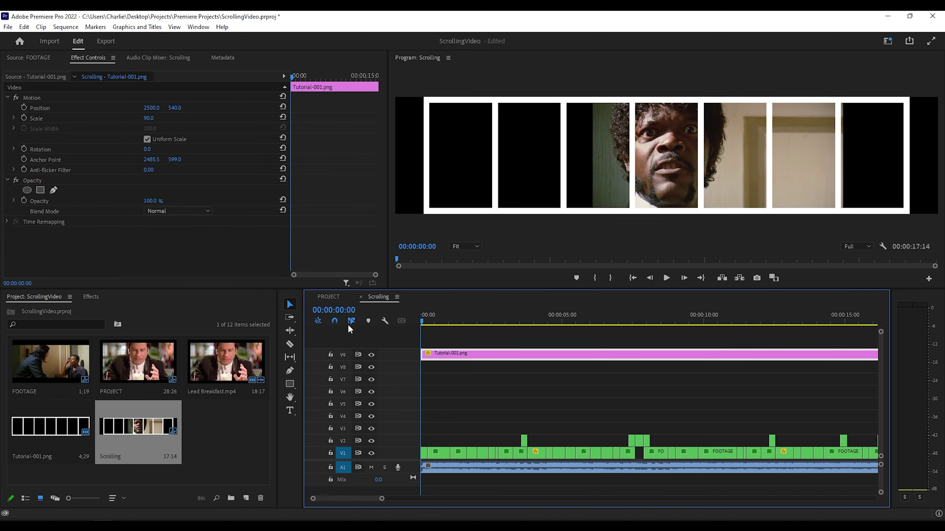
{"action": "left_click", "coordinate": [331, 354]}
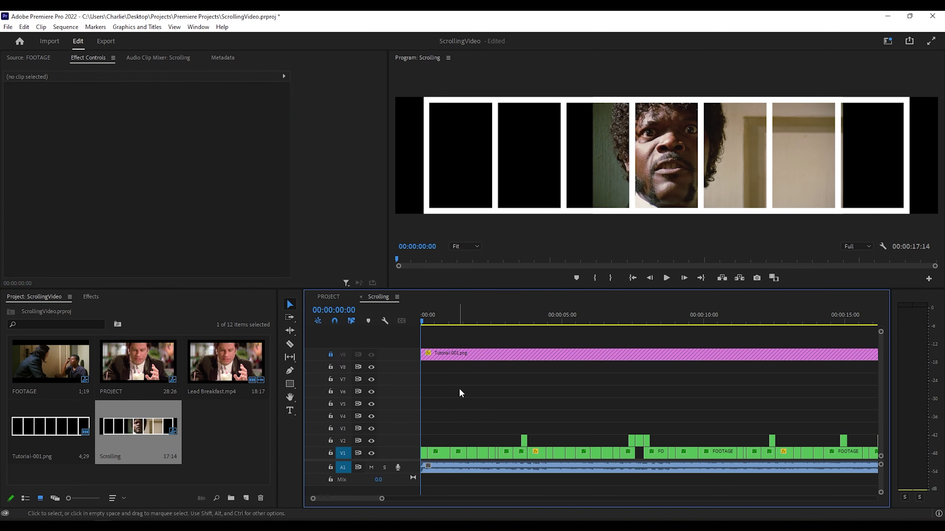
Shift the first FOOTAGE clip to a horizontal position of about 4843.4, centring the face in the last frame of the strip.
{"action": "left_click", "coordinate": [424, 453]}
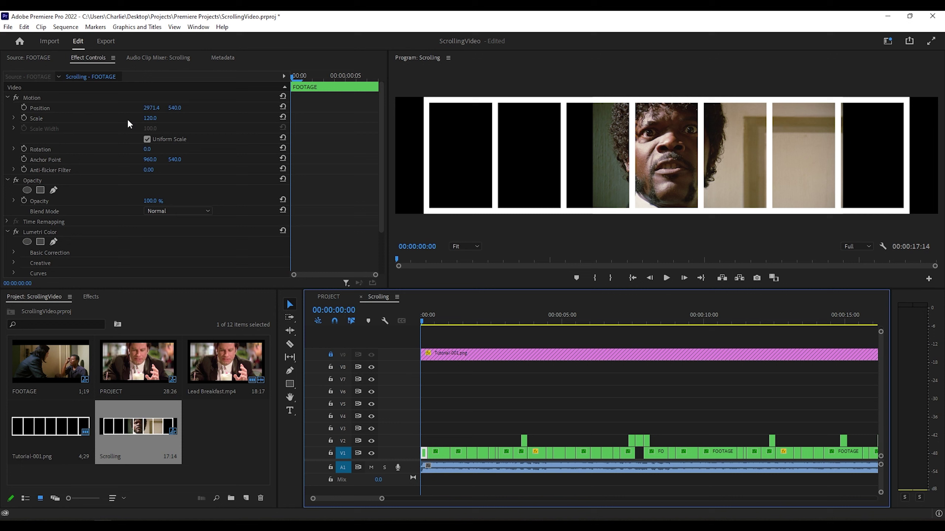
{"action": "left_click_drag", "start_coordinate": [151, 107], "coordinate": [478, 107]}
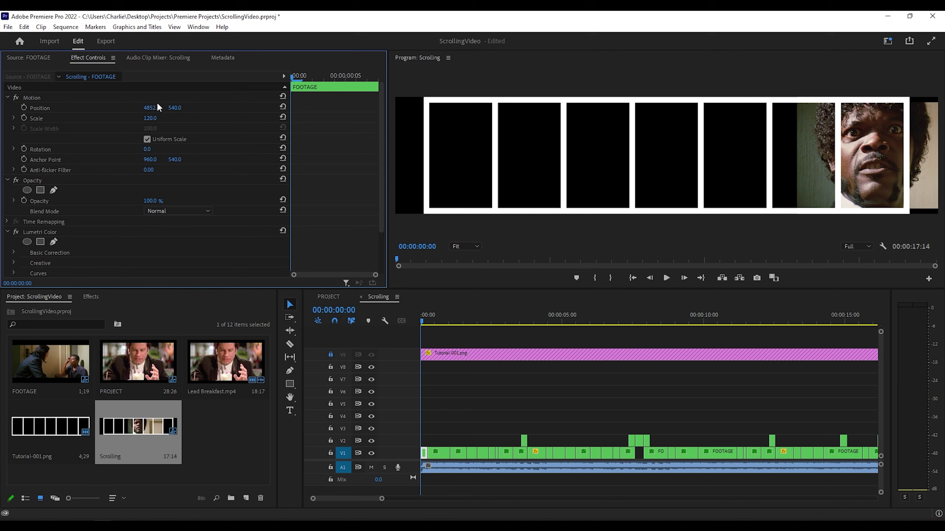
{"action": "left_click_drag", "start_coordinate": [151, 108], "coordinate": [4, 107]}
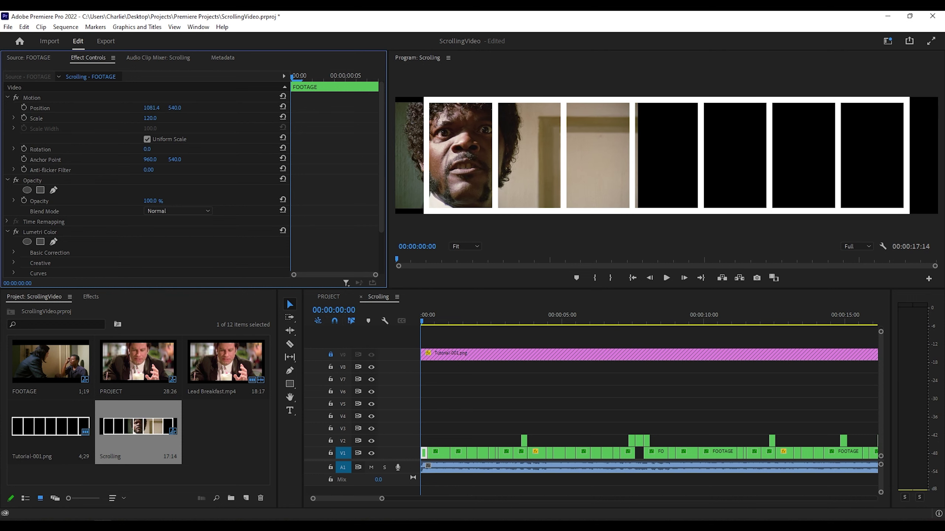
{"action": "left_click_drag", "start_coordinate": [151, 107], "coordinate": [303, 108]}
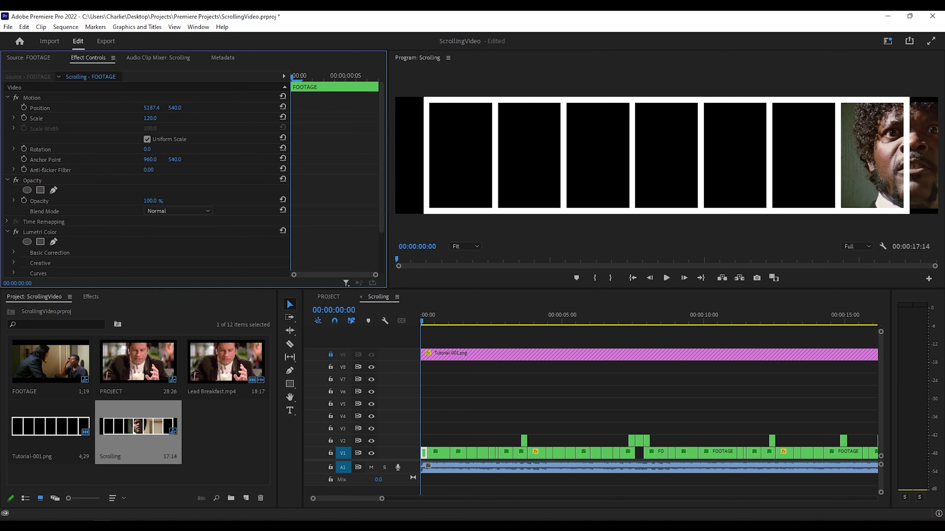
{"action": "left_click_drag", "start_coordinate": [466, 107], "coordinate": [437, 107]}
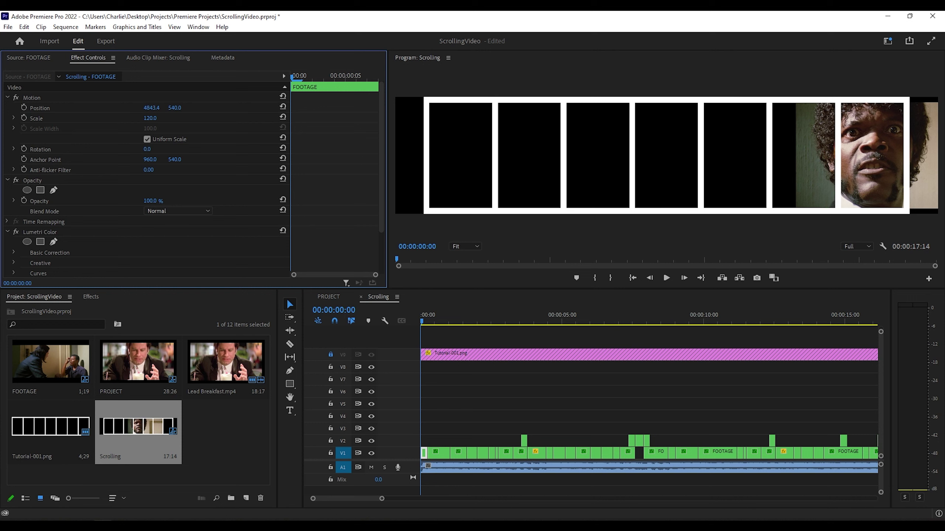
{"action": "scroll", "coordinate": [415, 411], "scroll_direction": "up", "scroll_amount": 2}
{"action": "scroll", "coordinate": [411, 410], "scroll_direction": "down", "scroll_amount": 2}
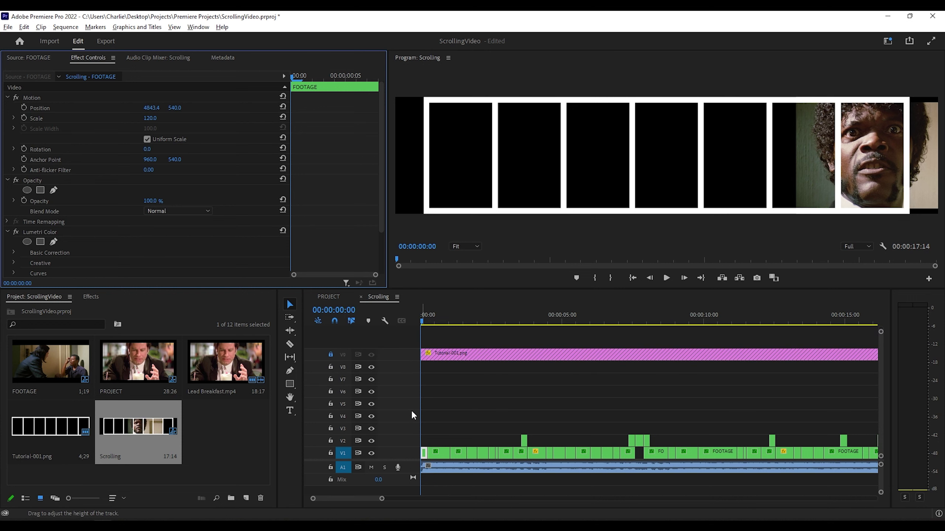
{"action": "scroll", "coordinate": [438, 408], "scroll_direction": "up", "scroll_amount": 3}
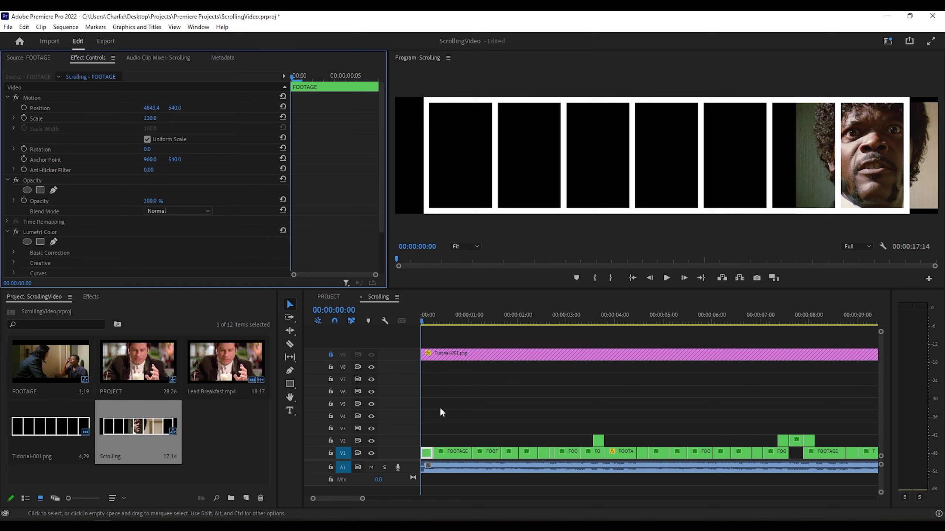
{"action": "left_click_drag", "start_coordinate": [445, 445], "coordinate": [445, 445]}
{"action": "left_click", "coordinate": [436, 322]}
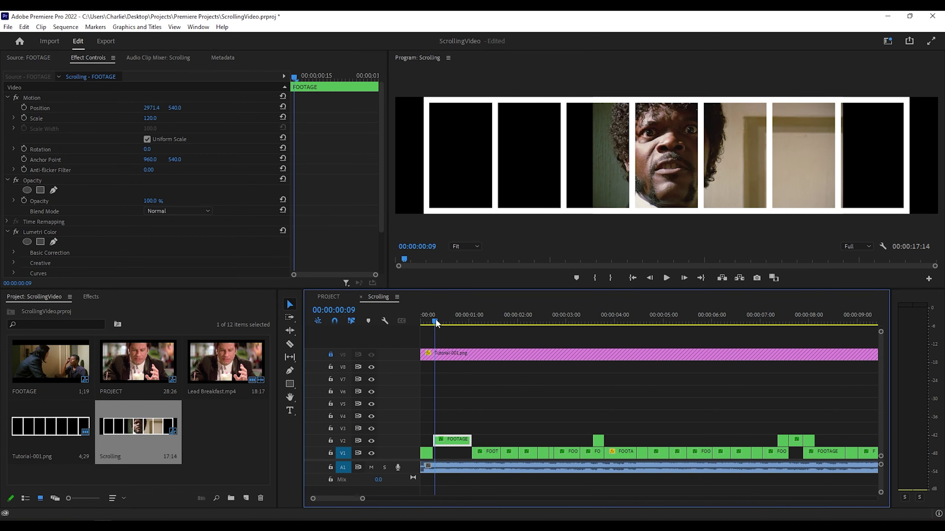
{"action": "key", "text": "ctrl+z"}
Match the second FOOTAGE clip to the first by setting its horizontal position to 4843.
{"action": "left_click", "coordinate": [426, 453]}
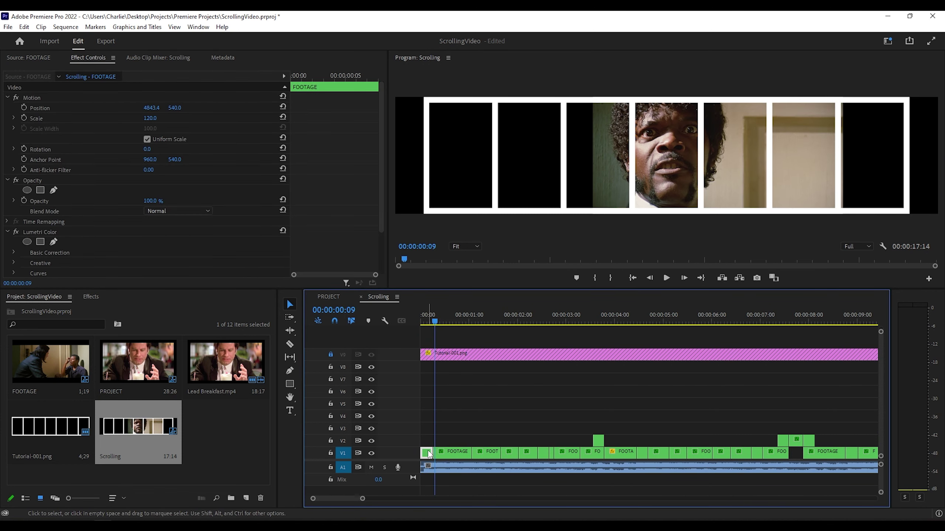
{"action": "left_click", "coordinate": [451, 453]}
{"action": "left_click", "coordinate": [154, 107]}
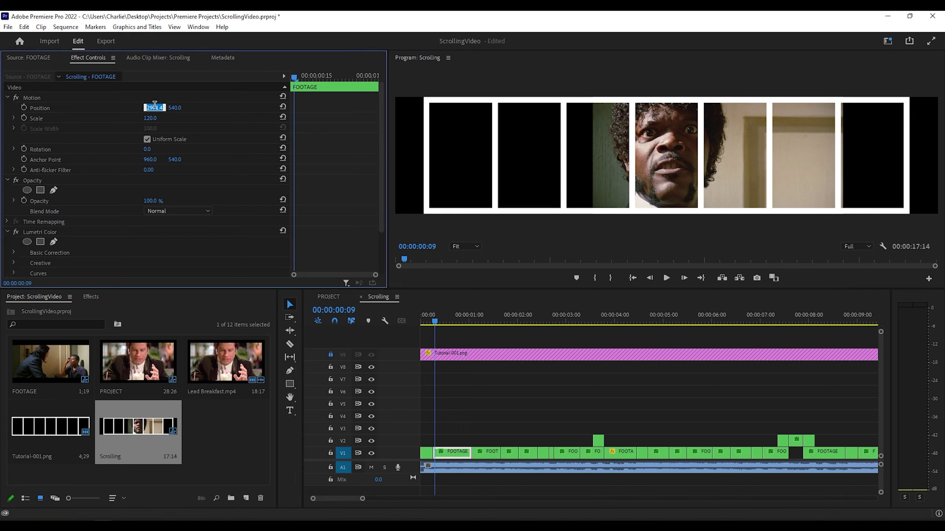
{"action": "type", "text": "4843"}
{"action": "key", "text": "Return"}
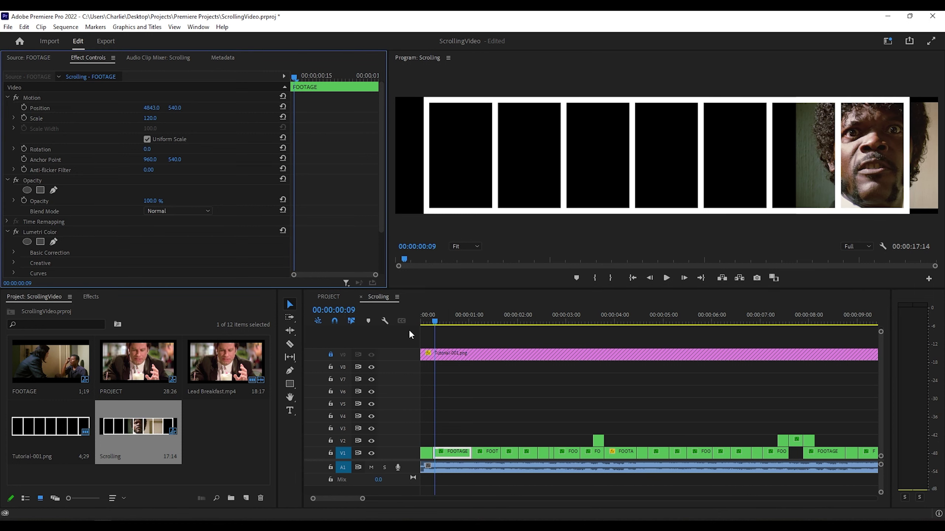
Shift the third FOOTAGE clip to a horizontal position of about 4346.6 and the fourth to about 4633.9.
{"action": "left_click_drag", "start_coordinate": [448, 320], "coordinate": [425, 321]}
{"action": "key", "text": "space"}
{"action": "key", "text": "space"}
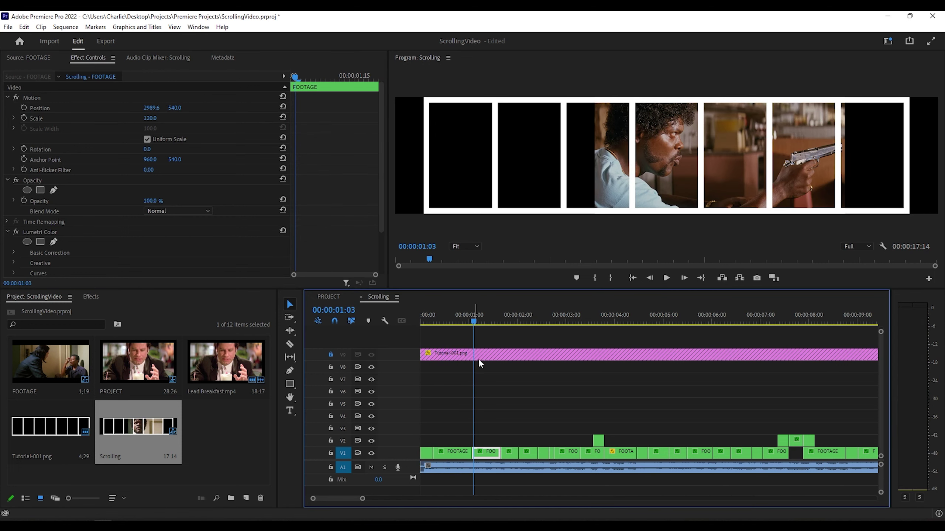
{"action": "left_click_drag", "start_coordinate": [152, 107], "coordinate": [402, 108]}
{"action": "left_click", "coordinate": [505, 313]}
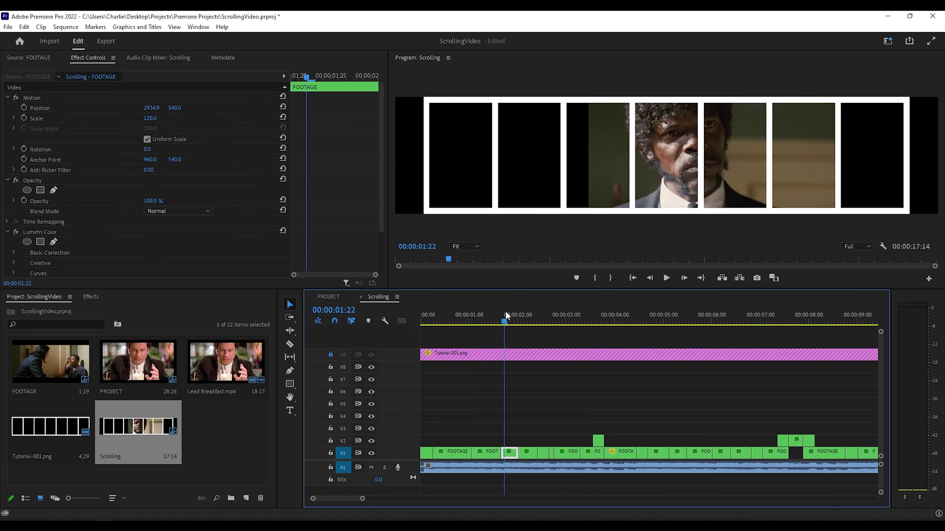
{"action": "left_click_drag", "start_coordinate": [155, 107], "coordinate": [471, 107]}
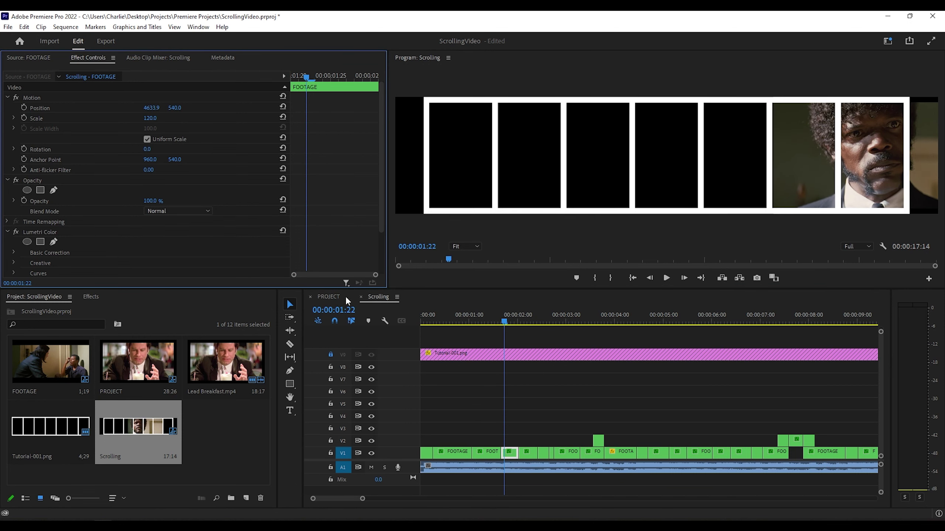
Play and scrub the first few seconds of the Scrolling sequence to check where the FOOTAGE clips sit in the frames.
{"action": "left_click_drag", "start_coordinate": [432, 317], "coordinate": [347, 330]}
{"action": "key", "text": "space"}
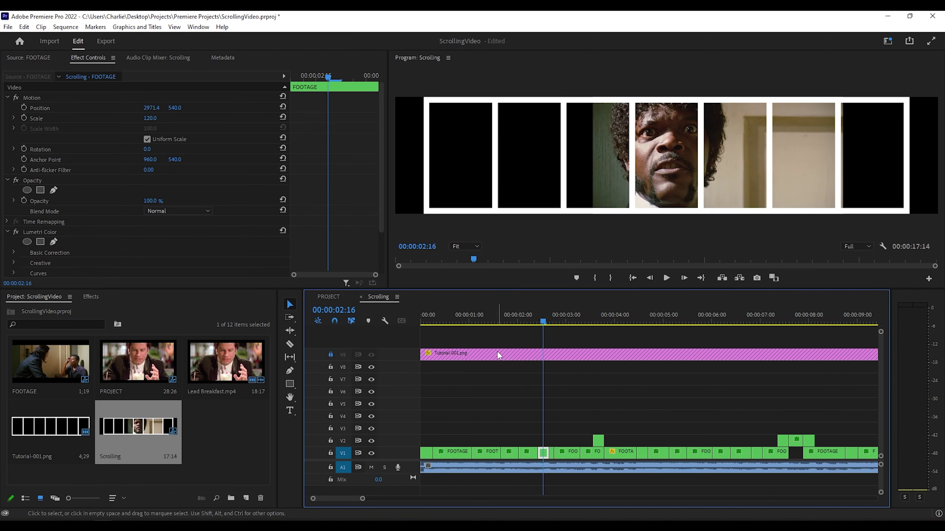
{"action": "left_click", "coordinate": [479, 319]}
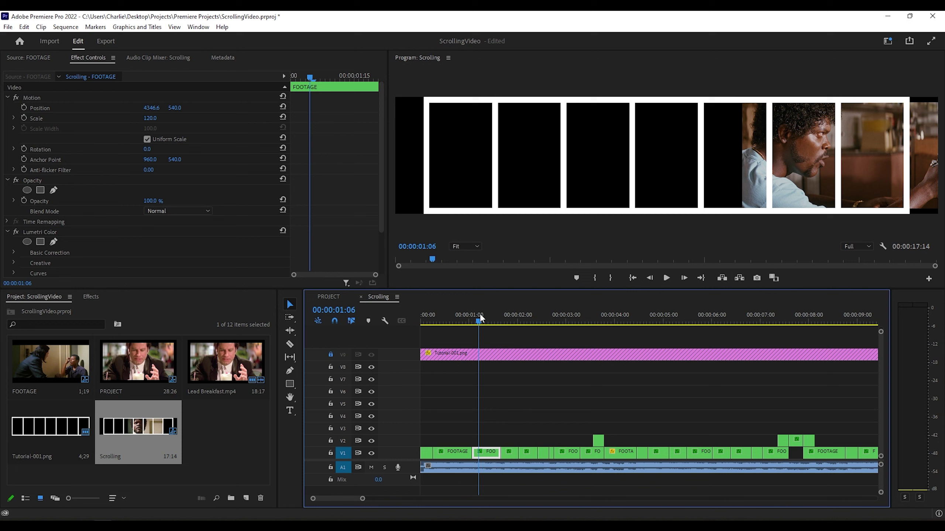
{"action": "left_click_drag", "start_coordinate": [481, 319], "coordinate": [532, 323]}
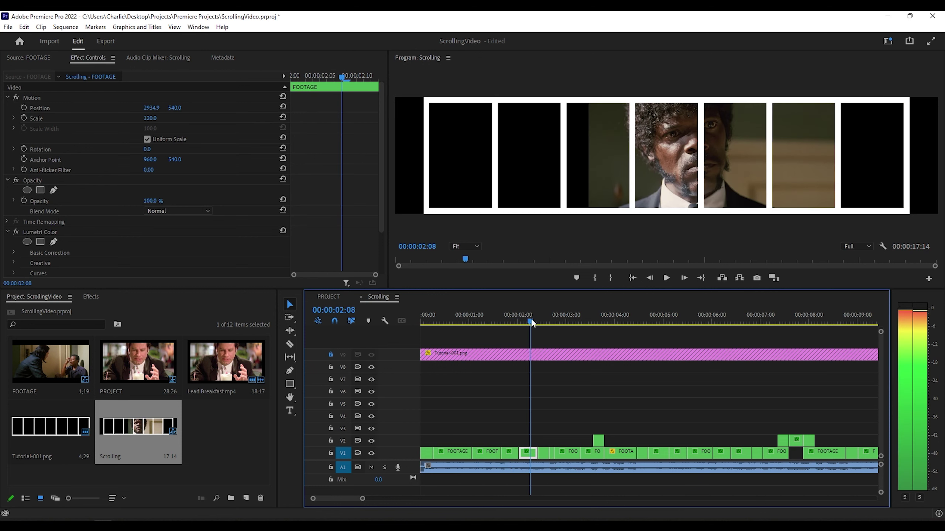
{"action": "left_click", "coordinate": [512, 454]}
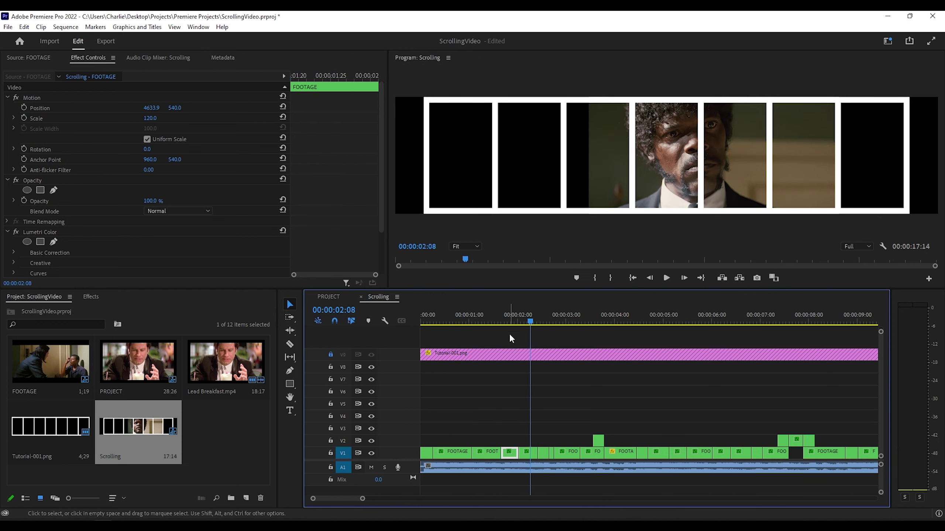
Reposition the next FOOTAGE clips on V1, from about two seconds on, horizontally within the strip's frames.
{"action": "left_click", "coordinate": [525, 321]}
{"action": "left_click_drag", "start_coordinate": [151, 108], "coordinate": [175, 107]}
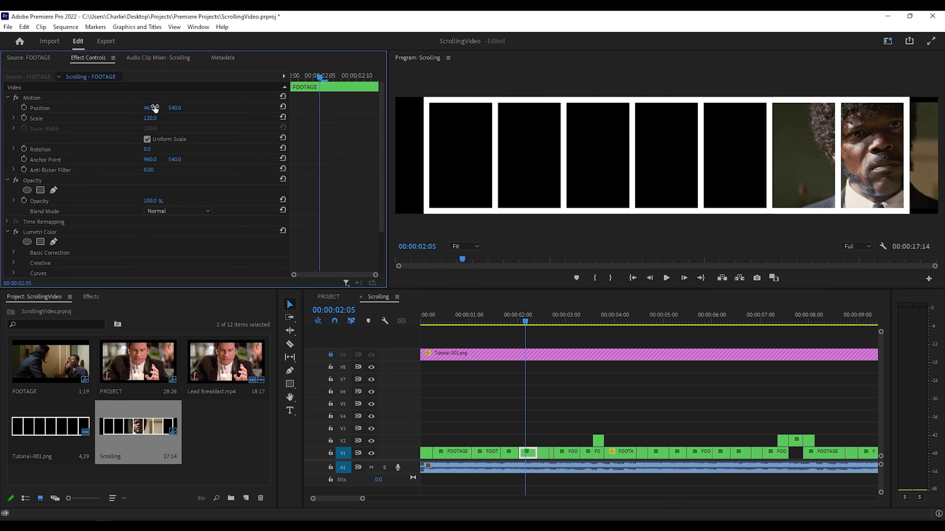
{"action": "left_click", "coordinate": [541, 320]}
{"action": "scroll", "coordinate": [550, 371], "scroll_direction": "up", "scroll_amount": 2}
{"action": "left_click", "coordinate": [553, 321]}
{"action": "left_click", "coordinate": [151, 107]}
{"action": "left_click", "coordinate": [575, 321]}
{"action": "scroll", "coordinate": [492, 367], "scroll_direction": "down", "scroll_amount": 3}
Play the Scrolling sequence from the start and scrub through it to review the clip placement.
{"action": "key", "text": "Home"}
{"action": "key", "text": "space"}
{"action": "key", "text": "space"}
{"action": "scroll", "coordinate": [551, 346], "scroll_direction": "up", "scroll_amount": 3}
{"action": "left_click", "coordinate": [638, 321]}
{"action": "scroll", "coordinate": [518, 334], "scroll_direction": "down", "scroll_amount": 1}
{"action": "left_click_drag", "start_coordinate": [592, 320], "coordinate": [622, 321]}
{"action": "scroll", "coordinate": [555, 408], "scroll_direction": "down", "scroll_amount": 4}
{"action": "key", "text": "space"}
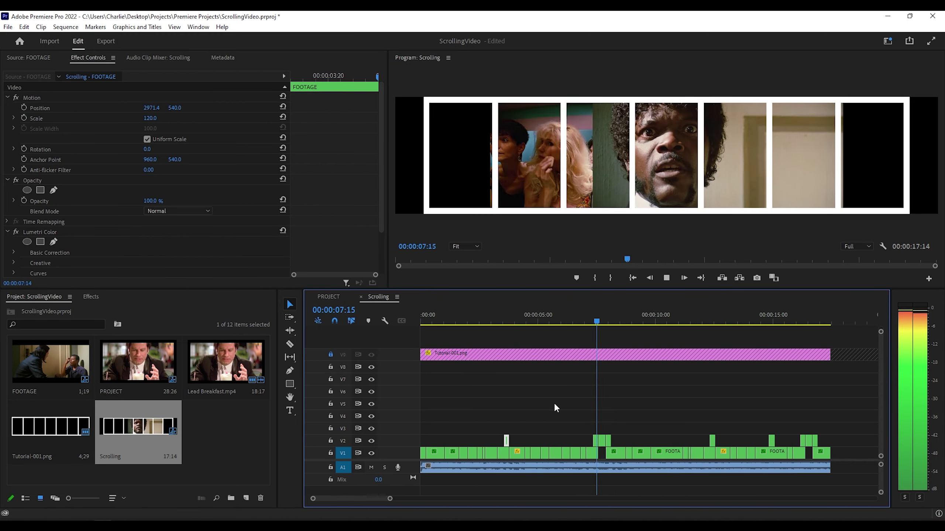
{"action": "key", "text": "space"}
Find the Crop effect and apply it to the first FOOTAGE clip on V1.
{"action": "scroll", "coordinate": [519, 372], "scroll_direction": "up", "scroll_amount": 1}
{"action": "left_click", "coordinate": [439, 321]}
{"action": "key", "text": "Home"}
{"action": "key", "text": "shift+7"}
{"action": "type", "text": "crop"}
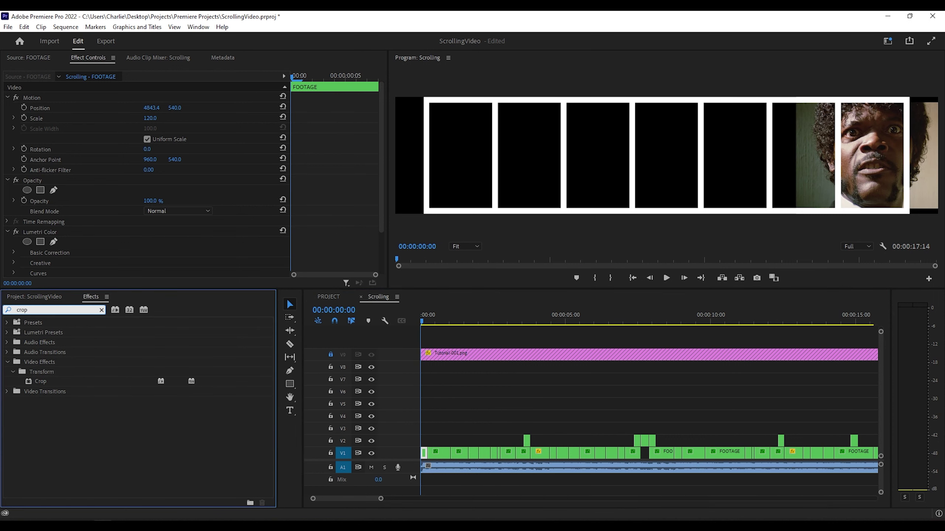
{"action": "left_click", "coordinate": [41, 382]}
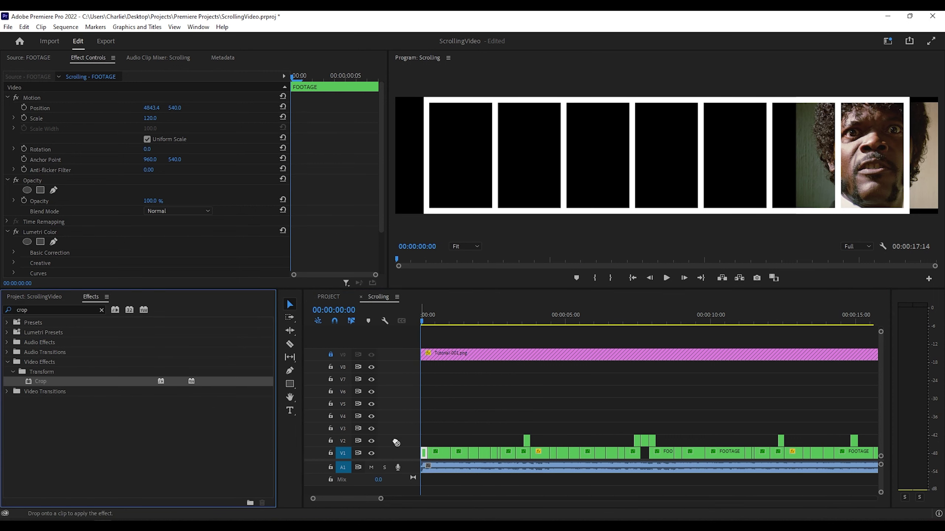
Crop the first FOOTAGE clip by 17% on its left and 56% on its right so it fits the last frame.
{"action": "scroll", "coordinate": [174, 260], "scroll_direction": "down", "scroll_amount": 3}
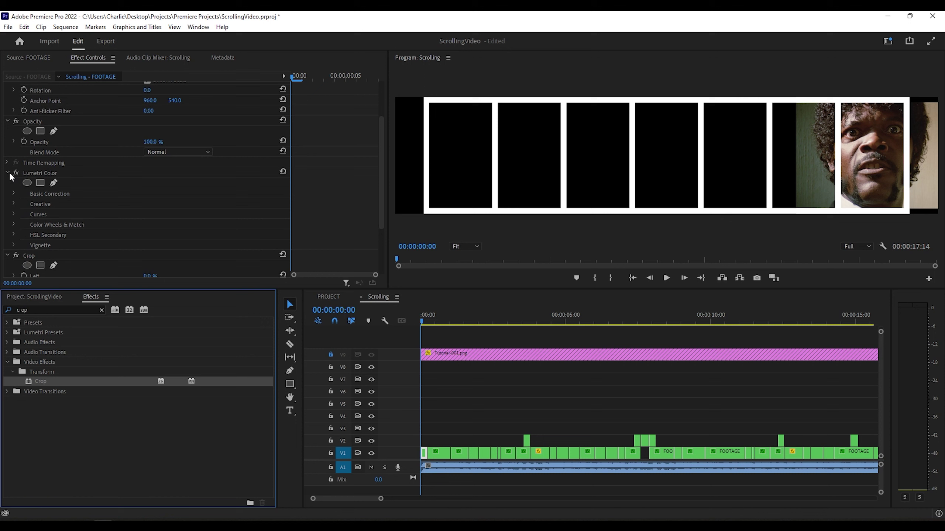
{"action": "left_click", "coordinate": [7, 173]}
{"action": "left_click_drag", "start_coordinate": [145, 205], "coordinate": [151, 204]}
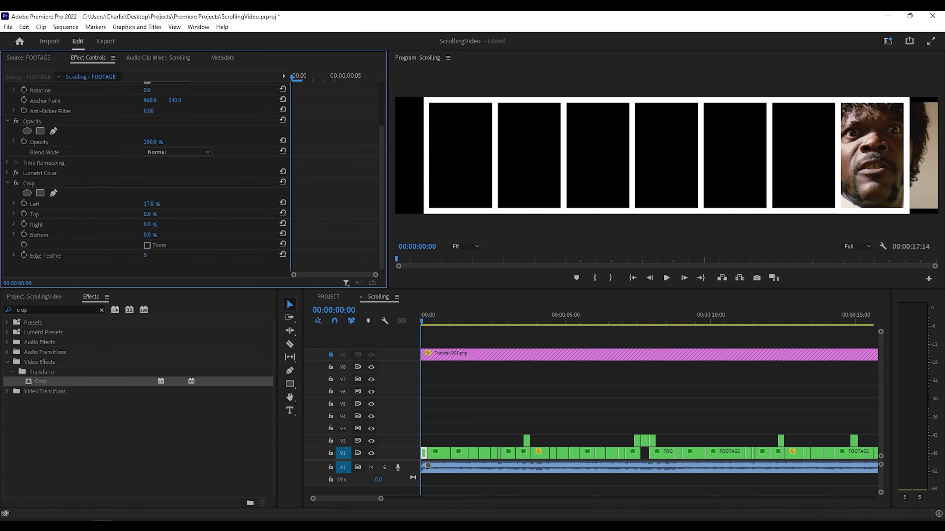
{"action": "mouse_move", "coordinate": [148, 225]}
{"action": "left_mouse_down"}
{"action": "mouse_move", "coordinate": [164, 225]}
{"action": "mouse_move", "coordinate": [151, 225]}
{"action": "left_mouse_up"}
{"action": "left_click", "coordinate": [50, 184]}
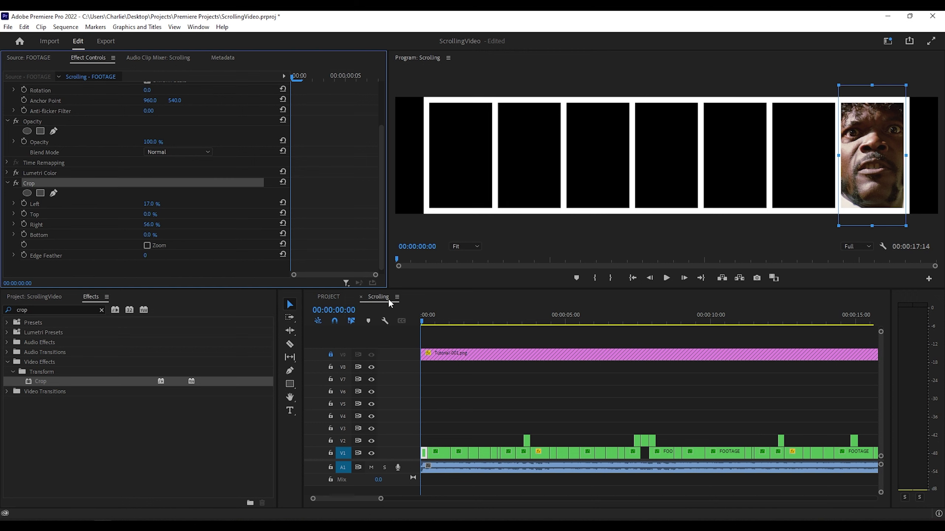
Apply Crop to the third FOOTAGE clip, trimming 12% from its left and 61% from its right.
{"action": "left_click_drag", "start_coordinate": [449, 324], "coordinate": [402, 334]}
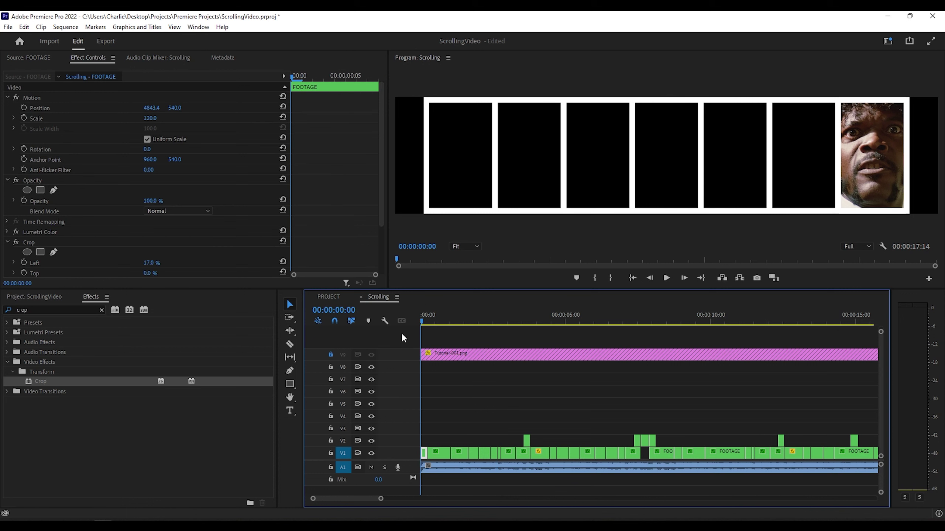
{"action": "scroll", "coordinate": [462, 368], "scroll_direction": "up", "scroll_amount": 4}
{"action": "key", "text": "space"}
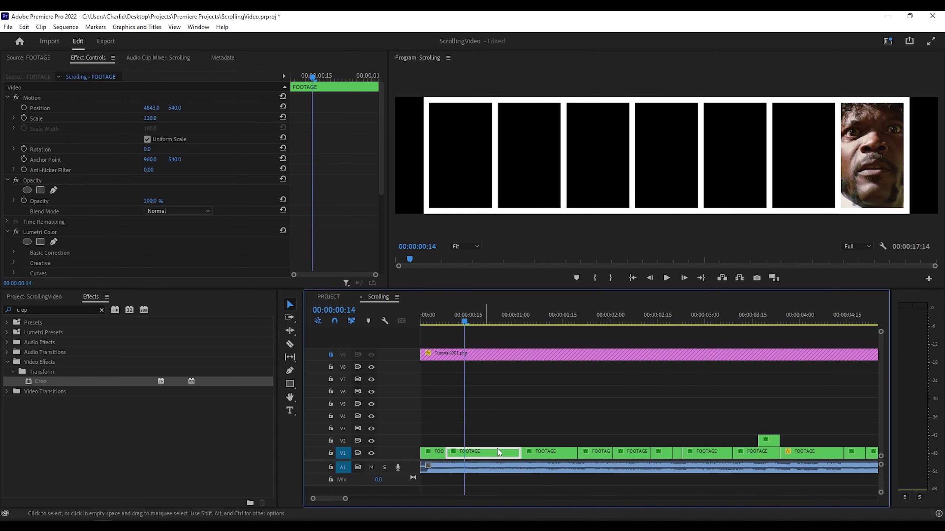
{"action": "key", "text": "space"}
{"action": "key", "text": "space"}
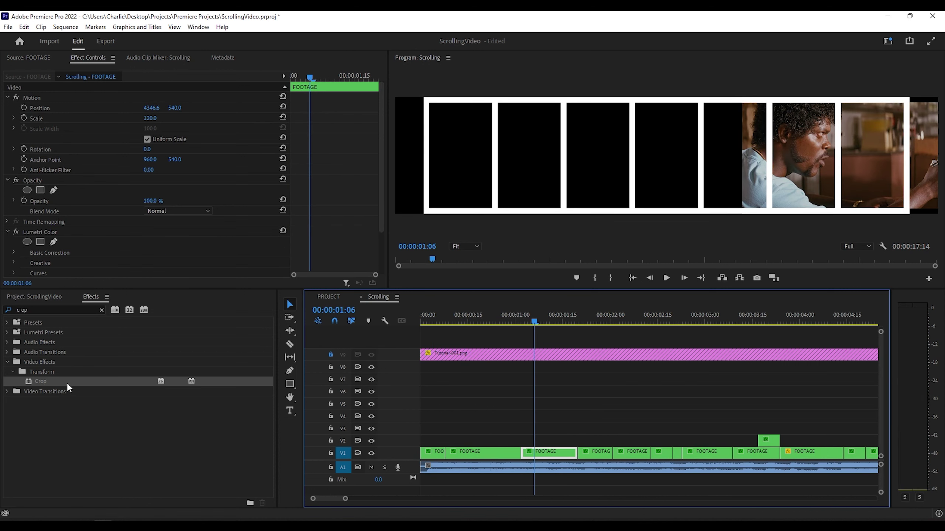
{"action": "left_click_drag", "start_coordinate": [68, 385], "coordinate": [535, 451]}
{"action": "left_click", "coordinate": [8, 232]}
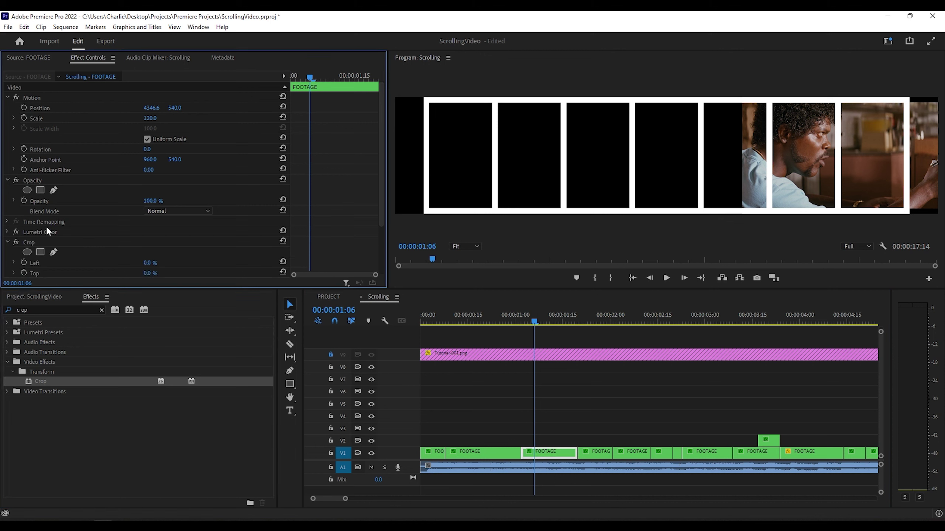
{"action": "scroll", "coordinate": [152, 242], "scroll_direction": "down", "scroll_amount": 1}
{"action": "left_click_drag", "start_coordinate": [149, 244], "coordinate": [172, 264]}
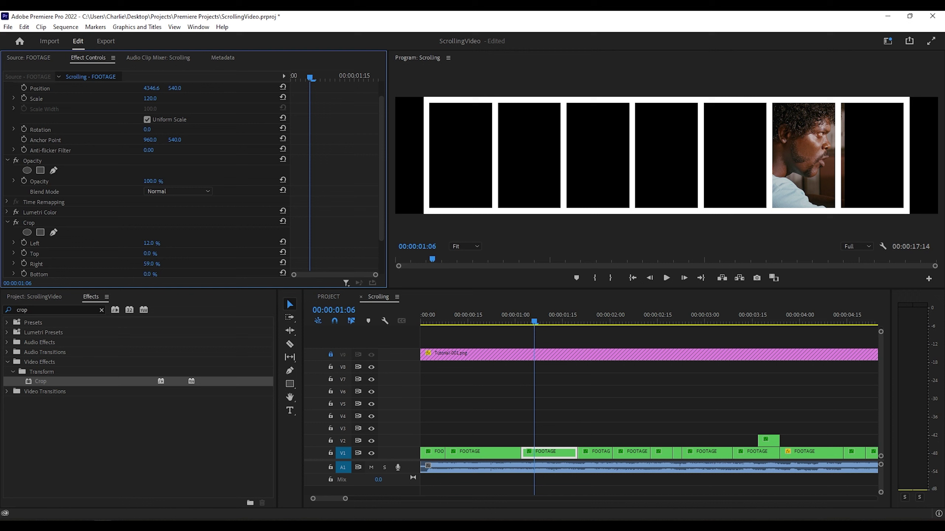
Apply Crop to the fourth FOOTAGE clip, trimming 26% from its left and 48% from its right.
{"action": "key", "text": "space"}
{"action": "key", "text": "minus"}
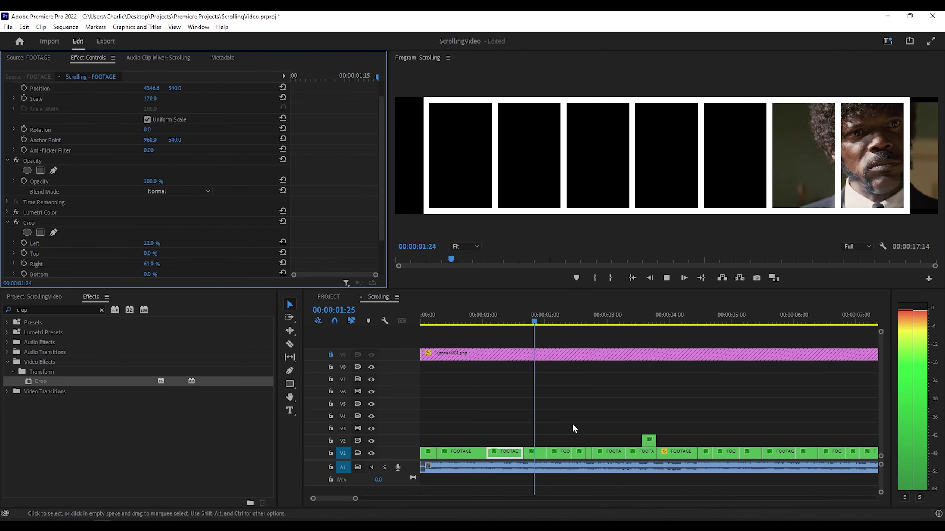
{"action": "key", "text": "space"}
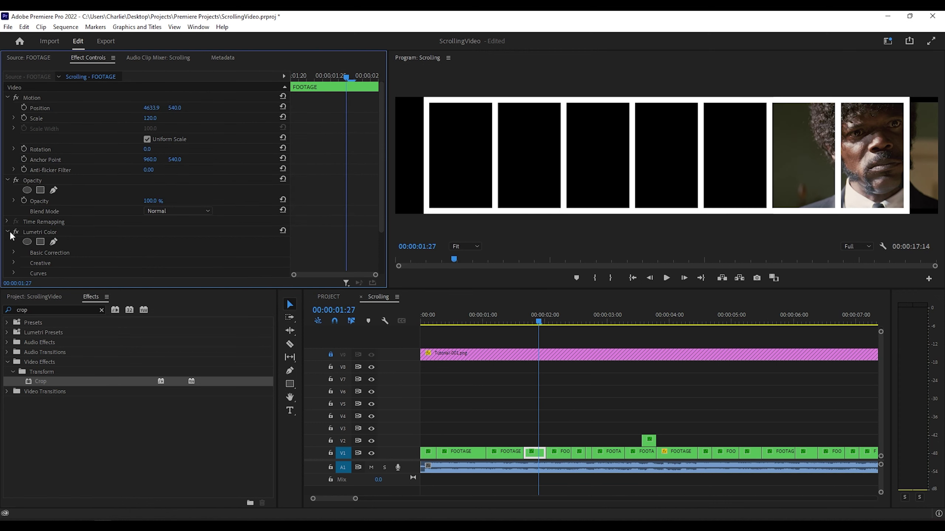
{"action": "left_click_drag", "start_coordinate": [85, 381], "coordinate": [155, 265]}
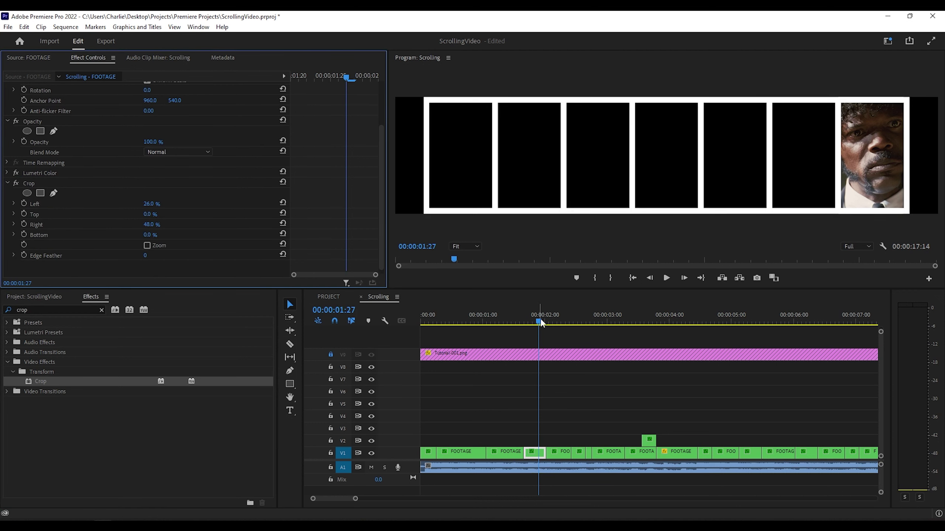
Raise the third FOOTAGE clip to track V2 and the two short clips ending at 2:23 to V3.
{"action": "left_click", "coordinate": [579, 314]}
{"action": "key", "text": "Home"}
{"action": "left_click_drag", "start_coordinate": [458, 452], "coordinate": [494, 440]}
{"action": "left_click_drag", "start_coordinate": [491, 317], "coordinate": [593, 322]}
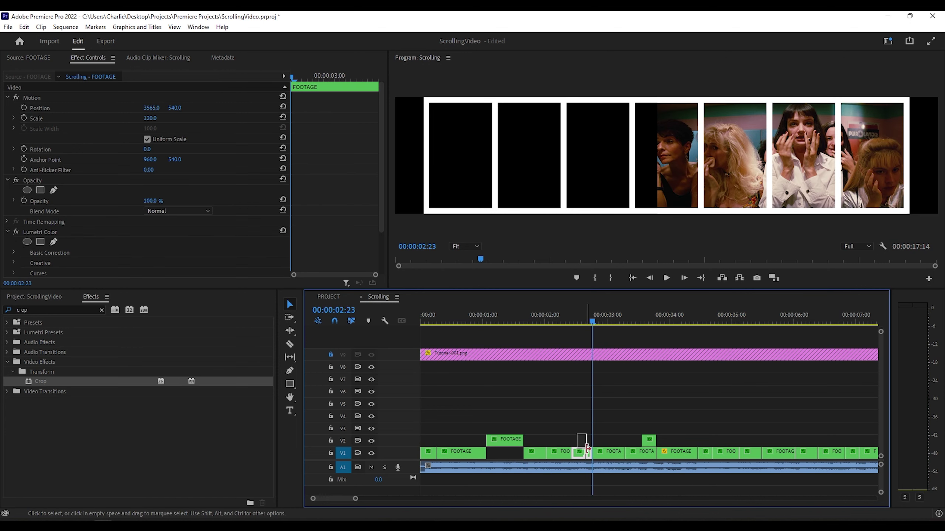
{"action": "left_click_drag", "start_coordinate": [588, 449], "coordinate": [580, 428]}
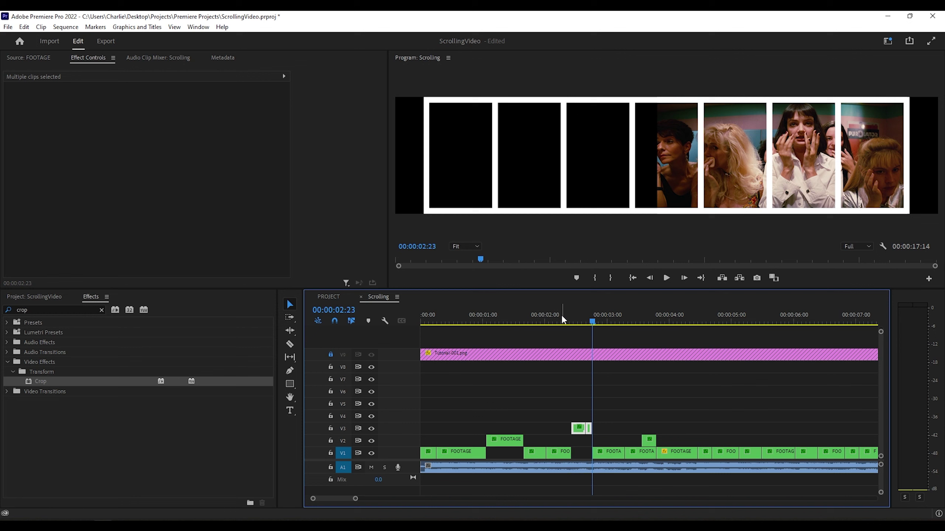
Move the FOOTAGE clip starting at 2:23 to track V2 and the V1 clip following it to V3.
{"action": "left_click_drag", "start_coordinate": [561, 321], "coordinate": [597, 322]}
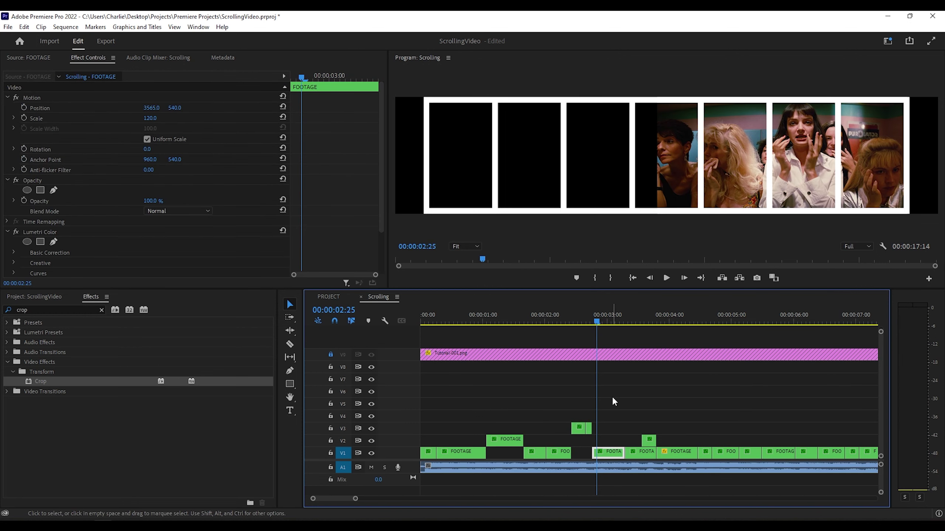
{"action": "left_click_drag", "start_coordinate": [607, 451], "coordinate": [619, 439]}
{"action": "key", "text": "space"}
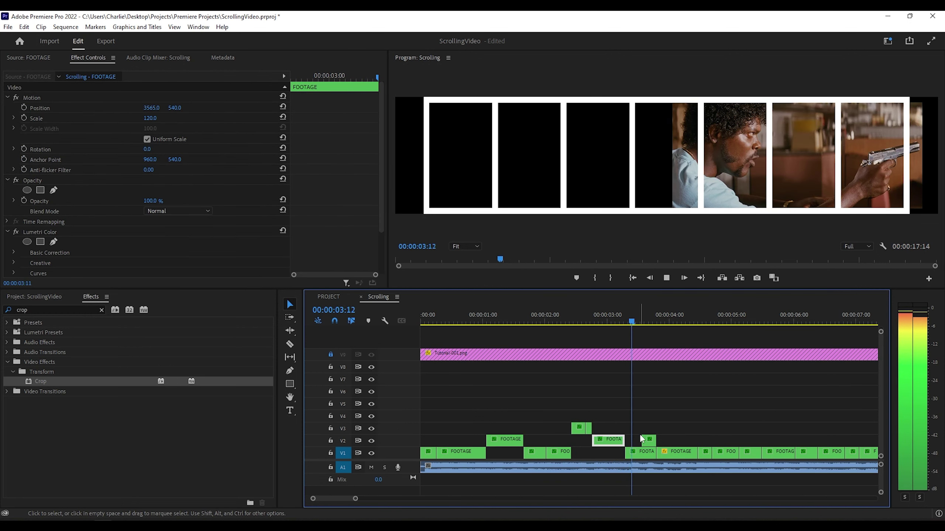
{"action": "key", "text": "space"}
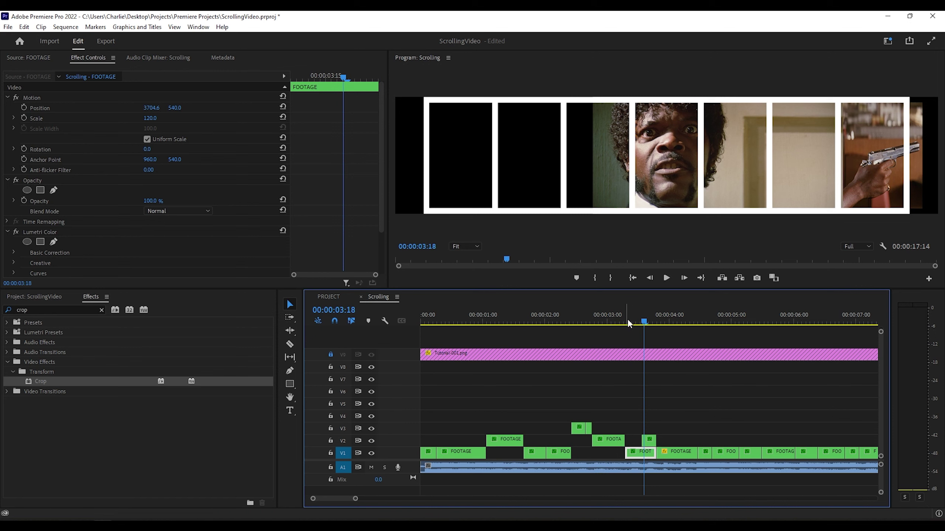
{"action": "left_click", "coordinate": [630, 322]}
{"action": "mouse_move", "coordinate": [631, 322]}
{"action": "left_mouse_down"}
{"action": "mouse_move", "coordinate": [485, 323]}
{"action": "mouse_move", "coordinate": [631, 323]}
{"action": "left_mouse_up"}
{"action": "left_click_drag", "start_coordinate": [635, 452], "coordinate": [634, 429]}
Shift the V2 FOOTAGE clip around 3:07 to a horizontal position of about 3581.
{"action": "left_click", "coordinate": [645, 322]}
{"action": "left_click", "coordinate": [648, 440]}
{"action": "left_click", "coordinate": [608, 322]}
{"action": "left_click", "coordinate": [609, 441]}
{"action": "scroll", "coordinate": [154, 223], "scroll_direction": "down", "scroll_amount": 3}
{"action": "left_click", "coordinate": [621, 322]}
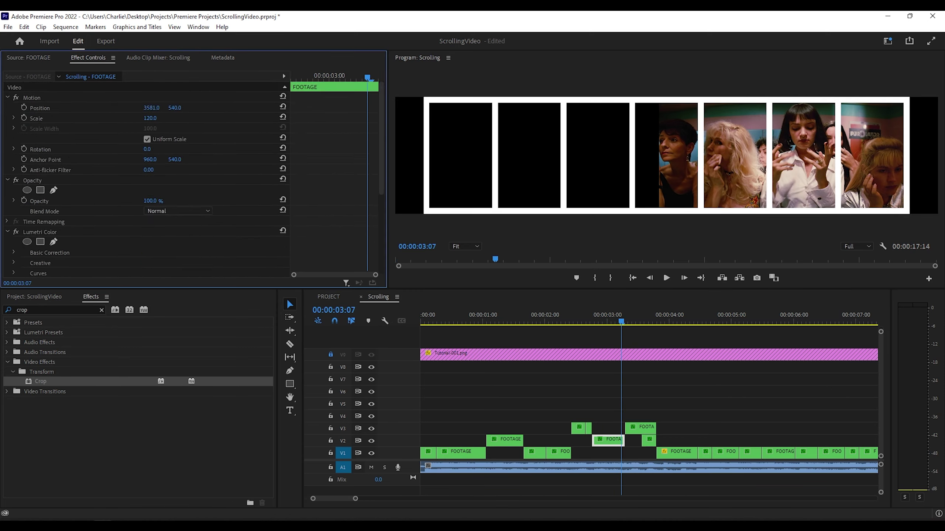
{"action": "scroll", "coordinate": [157, 224], "scroll_direction": "down", "scroll_amount": 3}
{"action": "left_click", "coordinate": [154, 237]}
Raise the next three V1 clips, up to about 5:01, to tracks V4, V3 and V4, adding Crop to the first.
{"action": "left_click", "coordinate": [653, 322]}
{"action": "left_click_drag", "start_coordinate": [676, 453], "coordinate": [676, 416]}
{"action": "left_click_drag", "start_coordinate": [40, 381], "coordinate": [676, 415]}
{"action": "left_click_drag", "start_coordinate": [705, 452], "coordinate": [705, 428]}
{"action": "left_click_drag", "start_coordinate": [725, 452], "coordinate": [724, 416]}
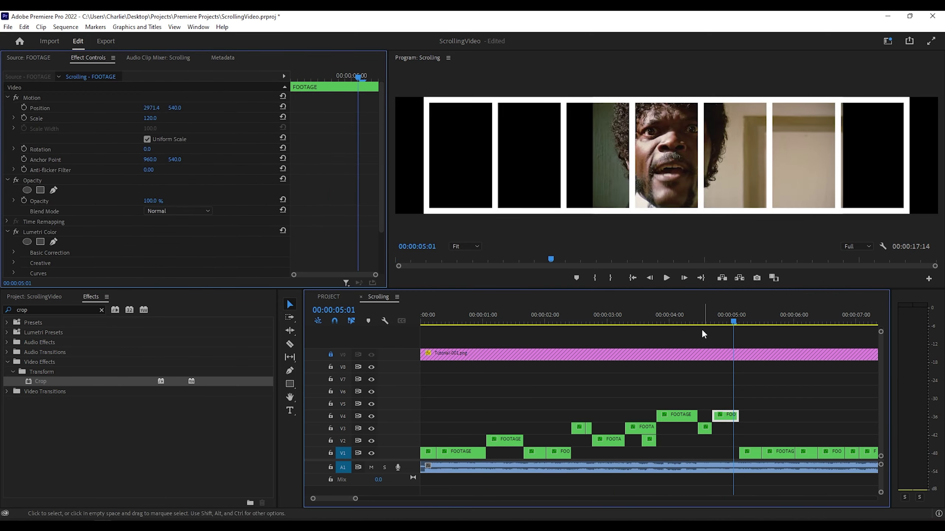
Reposition the short V3 clip near 4:15 horizontally and raise the V1 clip starting just after 5:01 to V4.
{"action": "left_click", "coordinate": [700, 323]}
{"action": "left_click", "coordinate": [705, 429]}
{"action": "left_click_drag", "start_coordinate": [152, 108], "coordinate": [178, 108]}
{"action": "left_click_drag", "start_coordinate": [750, 453], "coordinate": [750, 415]}
Crop the V4 FOOTAGE clip at 4:25 so only the face in the strip's middle frame remains.
{"action": "left_click", "coordinate": [536, 322]}
{"action": "left_click", "coordinate": [536, 452]}
{"action": "left_click", "coordinate": [720, 322]}
{"action": "left_click", "coordinate": [689, 467]}
{"action": "left_click", "coordinate": [725, 416]}
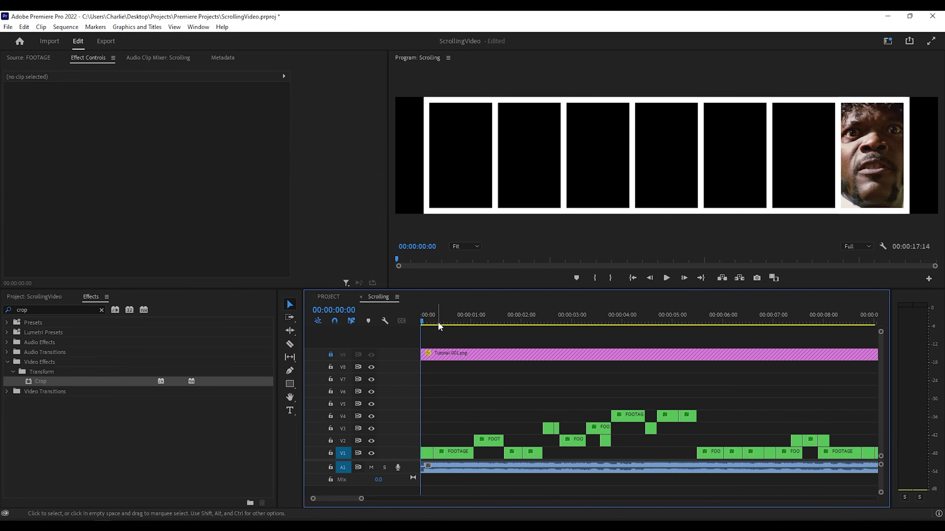
Raise the clip near 5:21 to V3 and delete the FOOTAGE clips and audio beyond roughly the first nine seconds.
{"action": "left_click", "coordinate": [705, 316]}
{"action": "left_click", "coordinate": [705, 323]}
{"action": "left_click_drag", "start_coordinate": [710, 453], "coordinate": [710, 429]}
{"action": "scroll", "coordinate": [705, 390], "scroll_direction": "down", "scroll_amount": 3}
{"action": "left_click_drag", "start_coordinate": [628, 423], "coordinate": [814, 459]}
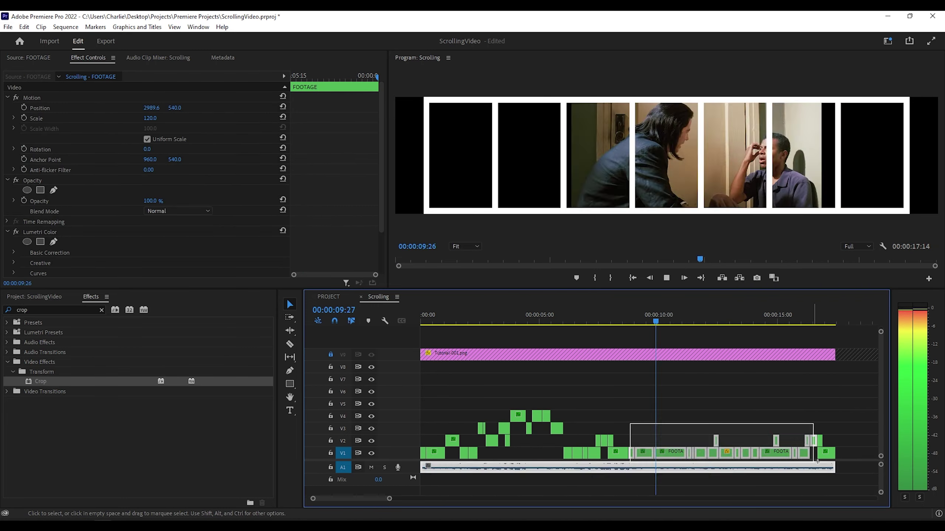
{"action": "key", "text": "Delete"}
Shift the V3 clip at 5:21 to a horizontal position of about 3063.6 and crop it to the strip's middle frame.
{"action": "scroll", "coordinate": [654, 391], "scroll_direction": "up", "scroll_amount": 3}
{"action": "left_click_drag", "start_coordinate": [152, 107], "coordinate": [164, 107]}
{"action": "scroll", "coordinate": [649, 390], "scroll_direction": "down", "scroll_amount": 2}
{"action": "left_click", "coordinate": [444, 320]}
{"action": "left_click", "coordinate": [724, 320]}
{"action": "left_click", "coordinate": [654, 429]}
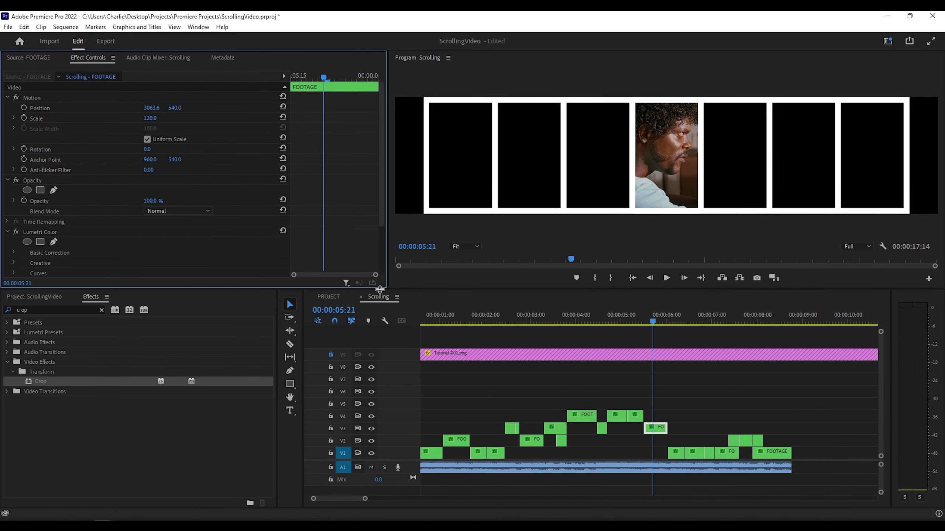
Distribute the V1 and V2 clips between about six and eight seconds over tracks V4, V5 and V6.
{"action": "left_click_drag", "start_coordinate": [686, 452], "coordinate": [686, 416]}
{"action": "left_click", "coordinate": [690, 468]}
{"action": "left_click", "coordinate": [699, 313]}
{"action": "left_click_drag", "start_coordinate": [723, 453], "coordinate": [725, 392]}
{"action": "left_click_drag", "start_coordinate": [745, 440], "coordinate": [746, 404]}
{"action": "scroll", "coordinate": [675, 372], "scroll_direction": "up", "scroll_amount": 2}
{"action": "scroll", "coordinate": [675, 372], "scroll_direction": "down", "scroll_amount": 2}
{"action": "left_click", "coordinate": [468, 320]}
{"action": "left_click", "coordinate": [652, 321]}
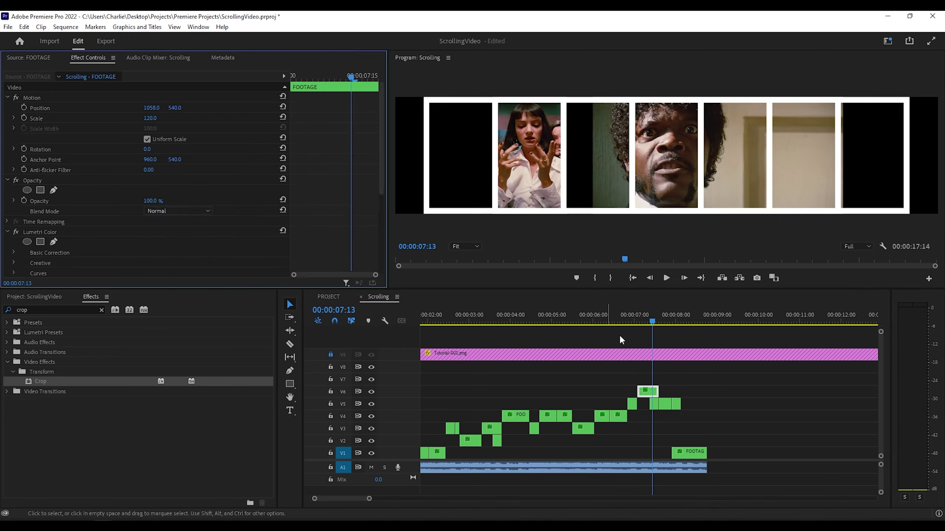
Adjust the horizontal position of a V5 clip near 7:15 and raise the last V1 clip to track V7.
{"action": "scroll", "coordinate": [625, 372], "scroll_direction": "up", "scroll_amount": 2}
{"action": "left_click", "coordinate": [750, 406]}
{"action": "left_click", "coordinate": [728, 405]}
{"action": "left_click_drag", "start_coordinate": [151, 107], "coordinate": [137, 107]}
{"action": "left_click", "coordinate": [722, 391]}
{"action": "left_click_drag", "start_coordinate": [764, 452], "coordinate": [706, 407]}
Place the V4 clip at 6:09 at a horizontal position of about 2745.9, cropped to the strip's middle frame.
{"action": "left_click", "coordinate": [635, 468]}
{"action": "left_click", "coordinate": [635, 322]}
{"action": "left_click", "coordinate": [588, 468]}
{"action": "left_click", "coordinate": [587, 321]}
{"action": "key", "text": "space"}
{"action": "left_click", "coordinate": [658, 428]}
{"action": "key", "text": "space"}
{"action": "left_click", "coordinate": [685, 412]}
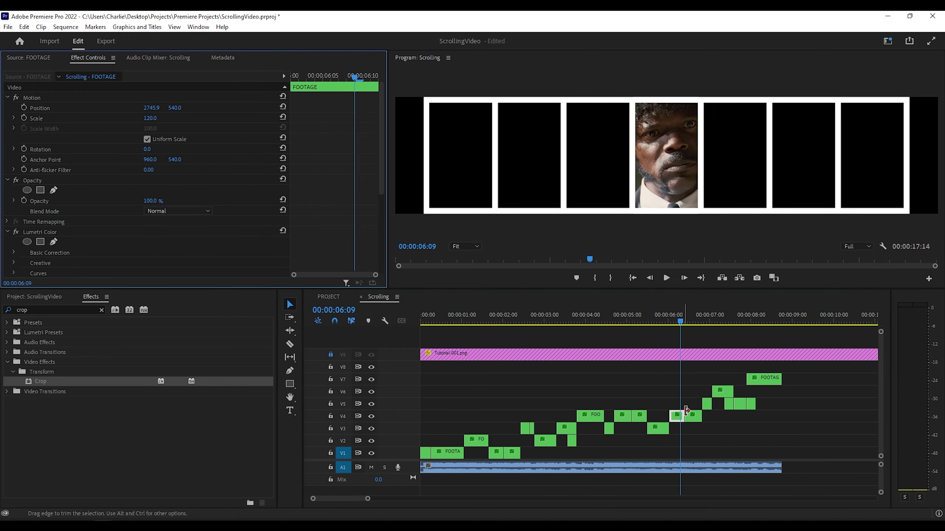
Deselect everything and play the Scrolling sequence from the start to check the stacked clips.
{"action": "left_click", "coordinate": [592, 390]}
{"action": "key", "text": "Home"}
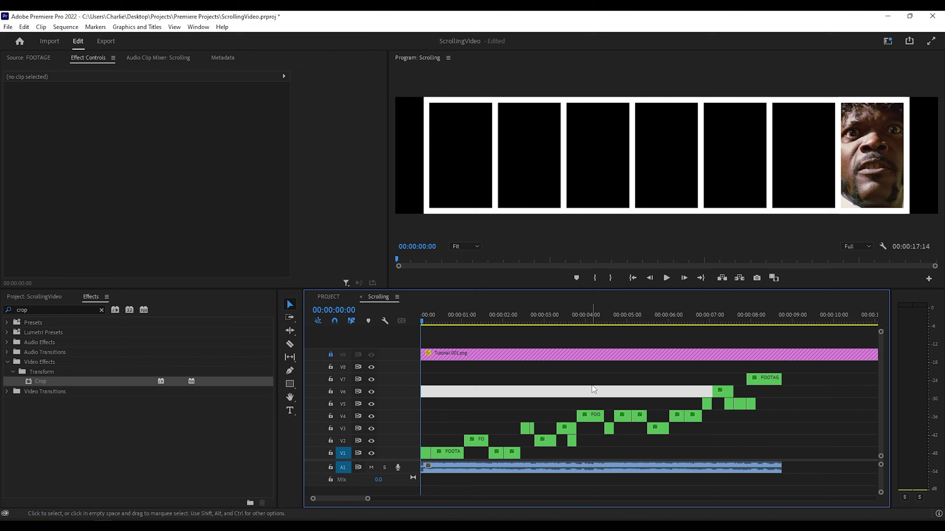
{"action": "left_click", "coordinate": [593, 385]}
{"action": "key", "text": "space"}
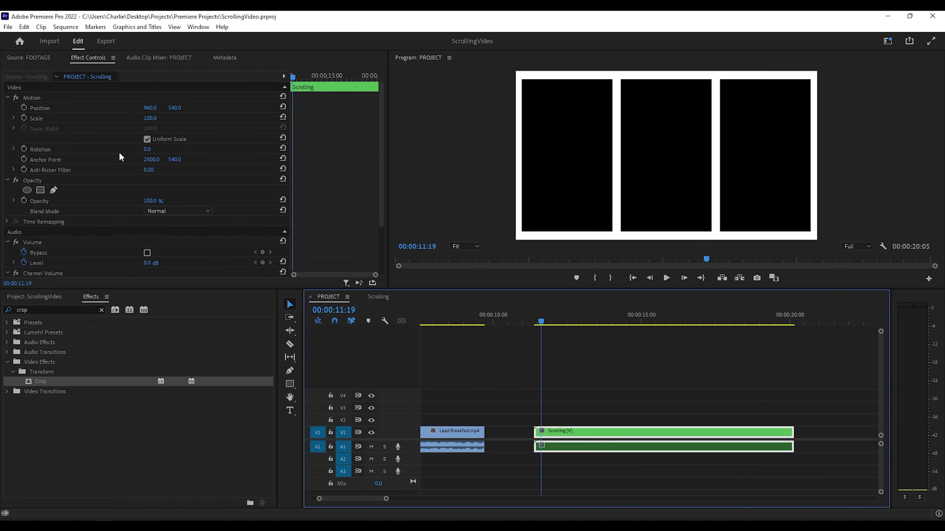
Set the nested Scrolling clip's horizontal position to -300 in the PROJECT sequence and start Position keyframing at 11:19.
{"action": "left_click_drag", "start_coordinate": [150, 107], "coordinate": [33, 107]}
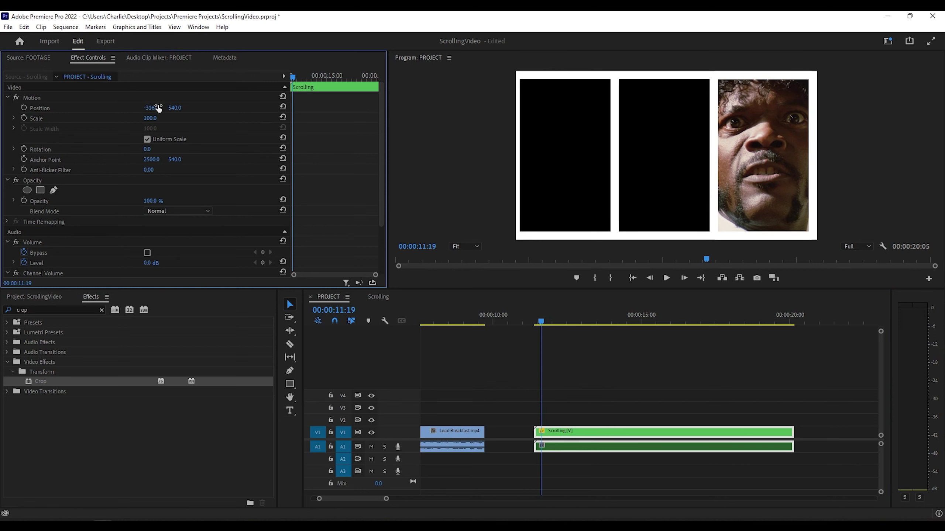
{"action": "left_click_drag", "start_coordinate": [34, 108], "coordinate": [36, 108]}
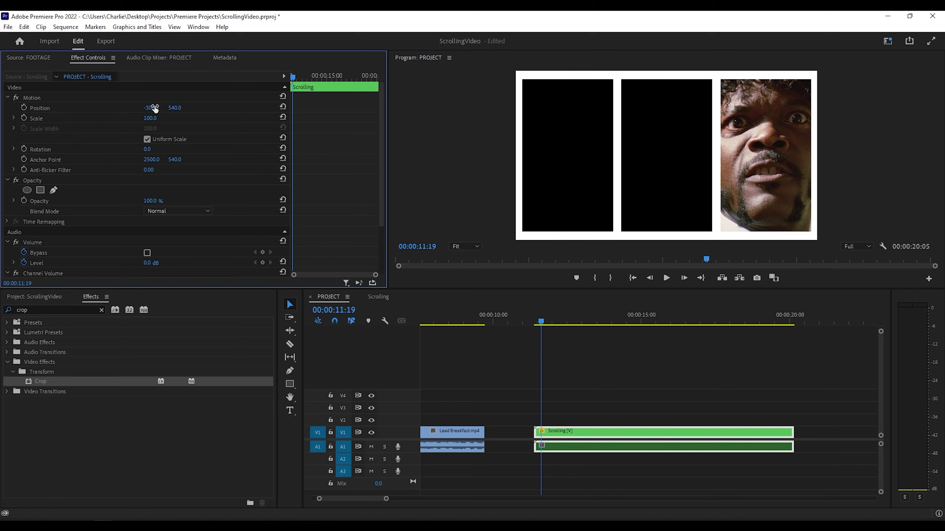
{"action": "left_click", "coordinate": [24, 107]}
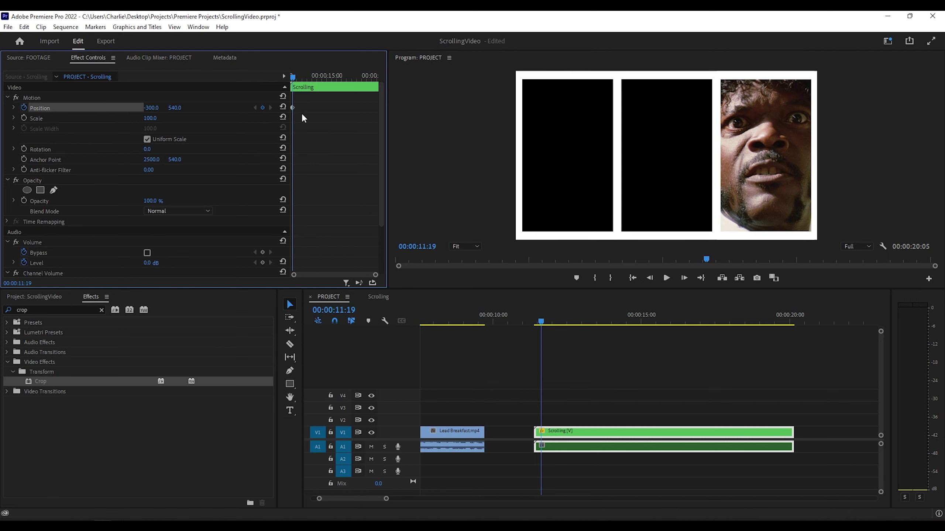
Add the ending Position keyframe for the nested Scrolling clip at 20:02 with a horizontal position of 2229.
{"action": "left_click", "coordinate": [791, 324]}
{"action": "left_click_drag", "start_coordinate": [150, 108], "coordinate": [942, 108]}
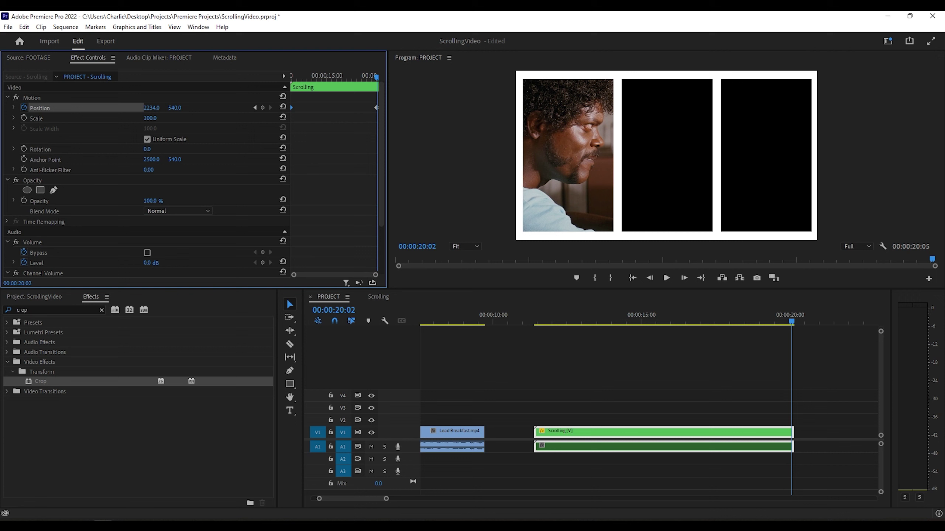
{"action": "left_click_drag", "start_coordinate": [182, 108], "coordinate": [181, 107]}
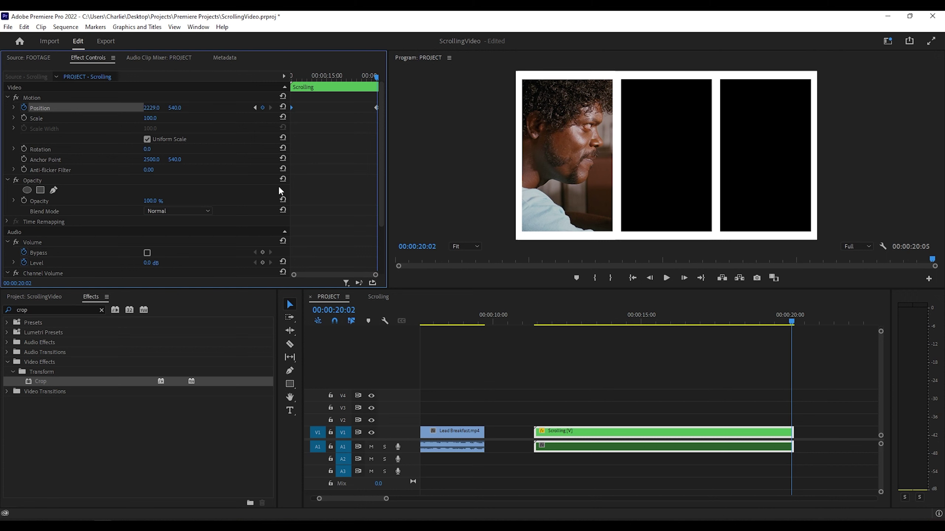
Deselect everything and play the nested Scrolling clip in the PROJECT sequence to check the scroll movement.
{"action": "left_click", "coordinate": [536, 325]}
{"action": "left_click", "coordinate": [574, 365]}
{"action": "key", "text": "space"}
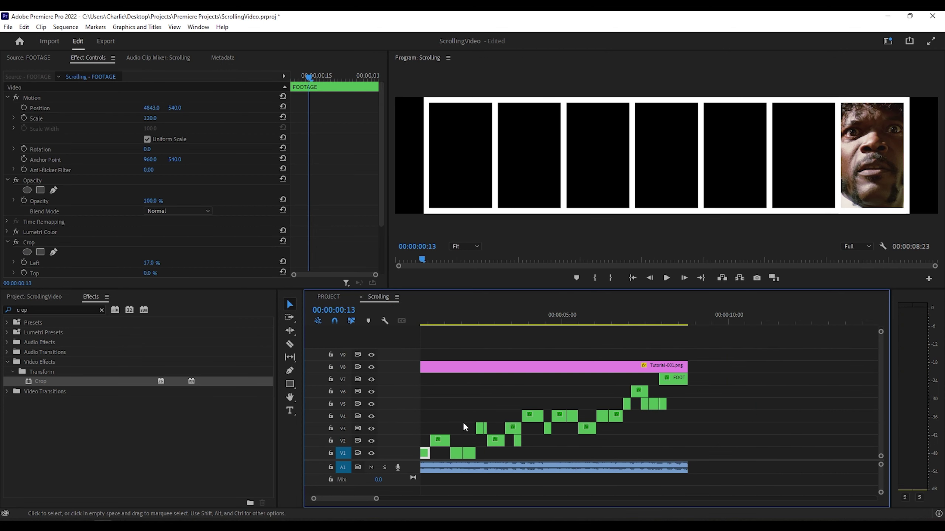
In the Scrolling sequence, raise the two V1 clips starting near 1:20 to track V3.
{"action": "scroll", "coordinate": [481, 443], "scroll_direction": "up", "scroll_amount": 1}
{"action": "key", "text": "space"}
{"action": "left_click_drag", "start_coordinate": [511, 440], "coordinate": [486, 455]}
{"action": "left_click_drag", "start_coordinate": [508, 454], "coordinate": [507, 432]}
{"action": "key", "text": "space"}
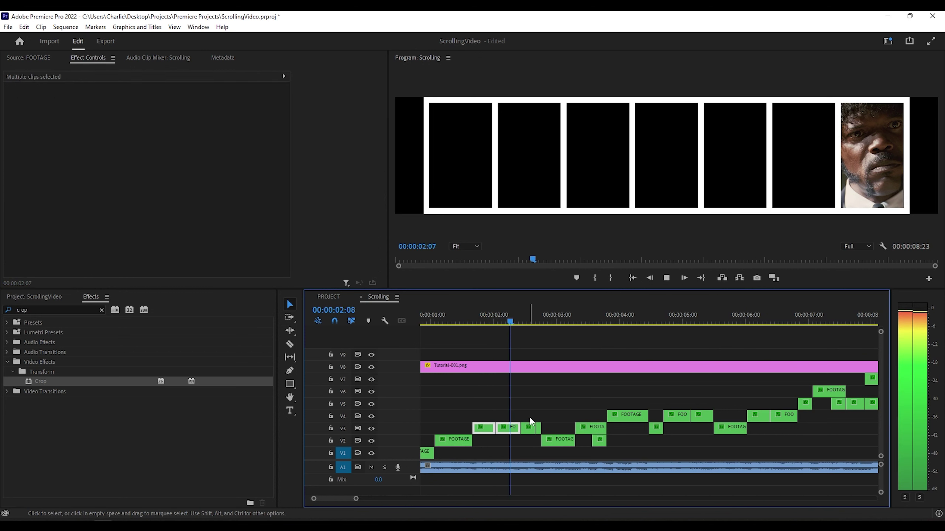
Shift the V3 clip at 1:25 into the strip's fifth frame, at a horizontal position of about 3377.9.
{"action": "left_click", "coordinate": [532, 414]}
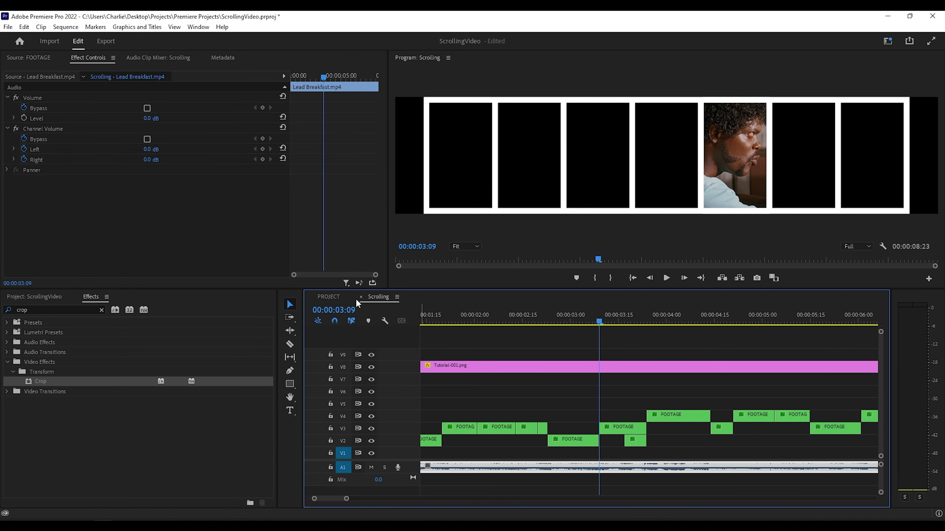
{"action": "left_click", "coordinate": [458, 323]}
{"action": "left_click", "coordinate": [457, 428]}
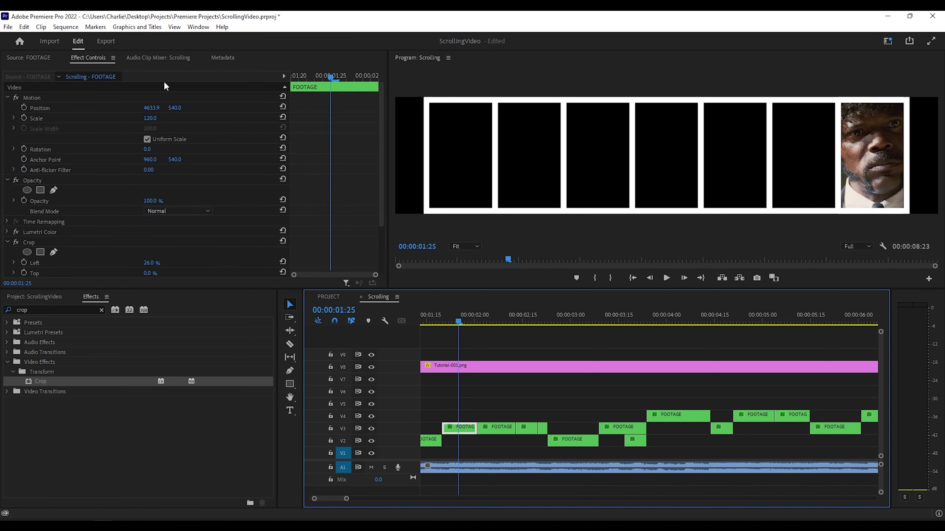
{"action": "left_click_drag", "start_coordinate": [151, 107], "coordinate": [138, 108]}
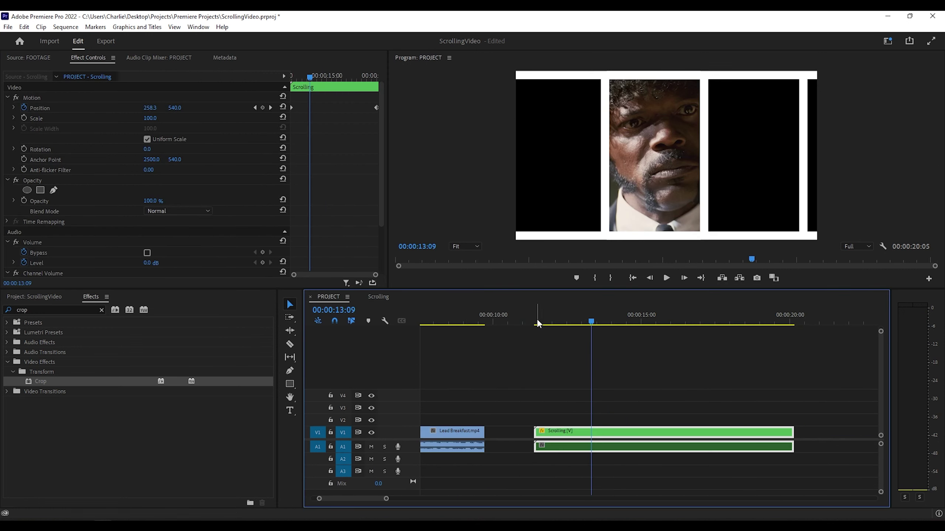
Play the PROJECT sequence from the nested clip's start to check the repositioned frames during the scroll.
{"action": "left_click", "coordinate": [538, 324]}
{"action": "left_click", "coordinate": [560, 377]}
{"action": "key", "text": "space"}
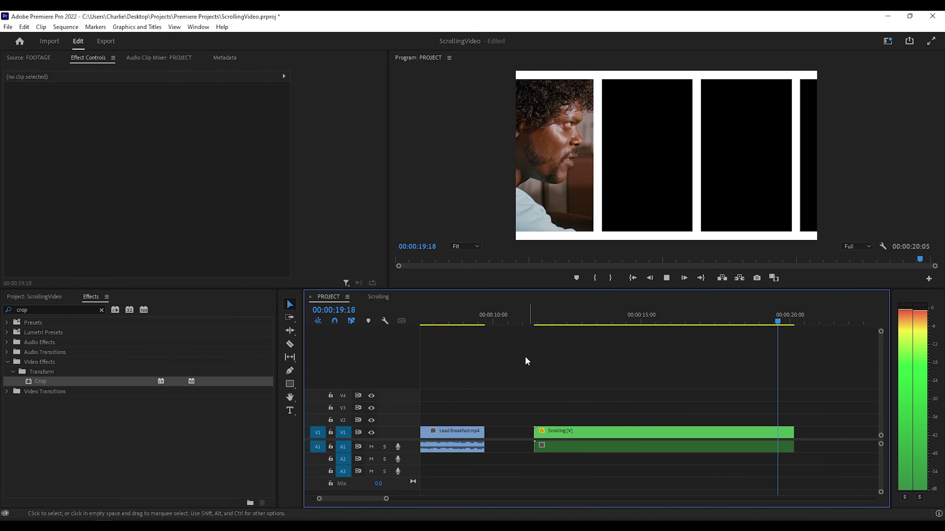
Compare the start of the Scrolling sequence with the nested clip's first two seconds in the PROJECT sequence.
{"action": "left_click", "coordinate": [377, 297]}
{"action": "left_click_drag", "start_coordinate": [497, 321], "coordinate": [419, 324]}
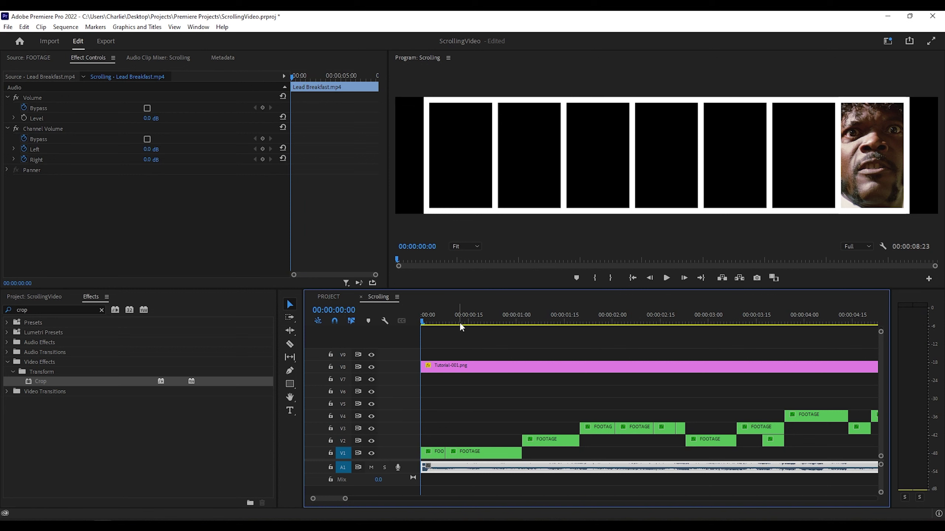
{"action": "key", "text": "minus"}
{"action": "left_click", "coordinate": [334, 297]}
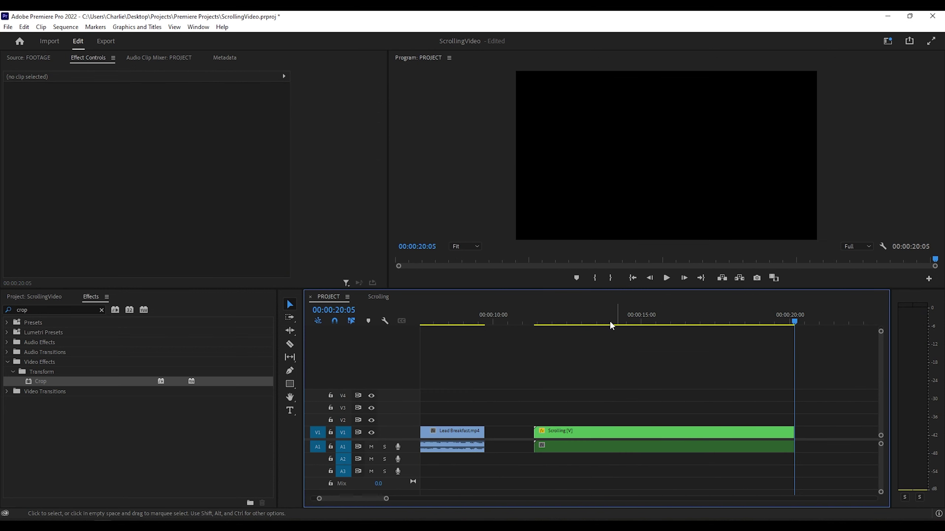
{"action": "left_click_drag", "start_coordinate": [535, 323], "coordinate": [601, 328]}
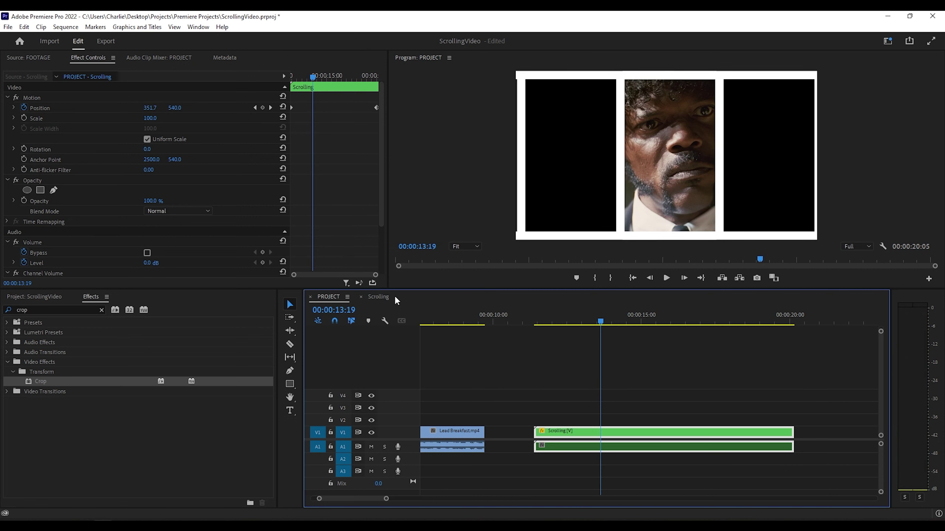
In the Scrolling sequence, extend the V1 clip ending at 1:02 to about 2:23 and add a frame hold at 1:02.
{"action": "left_click", "coordinate": [378, 297]}
{"action": "left_click", "coordinate": [486, 323]}
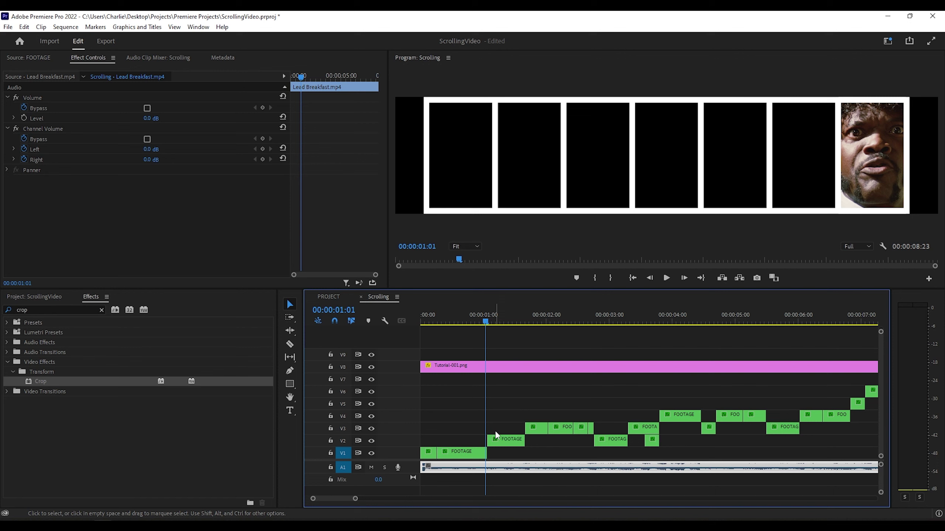
{"action": "key", "text": "Right"}
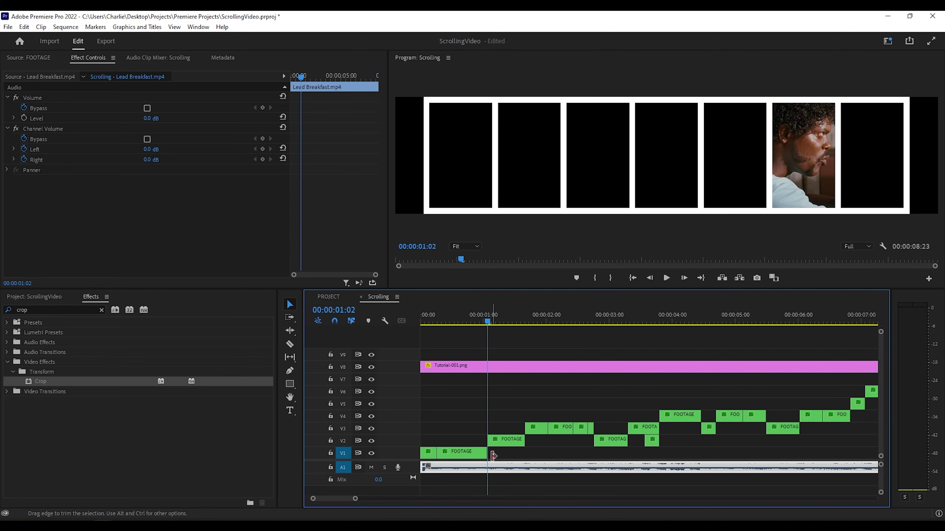
{"action": "scroll", "coordinate": [486, 460], "scroll_direction": "up", "scroll_amount": 2}
{"action": "left_click_drag", "start_coordinate": [490, 453], "coordinate": [670, 453]}
{"action": "right_click", "coordinate": [500, 458]}
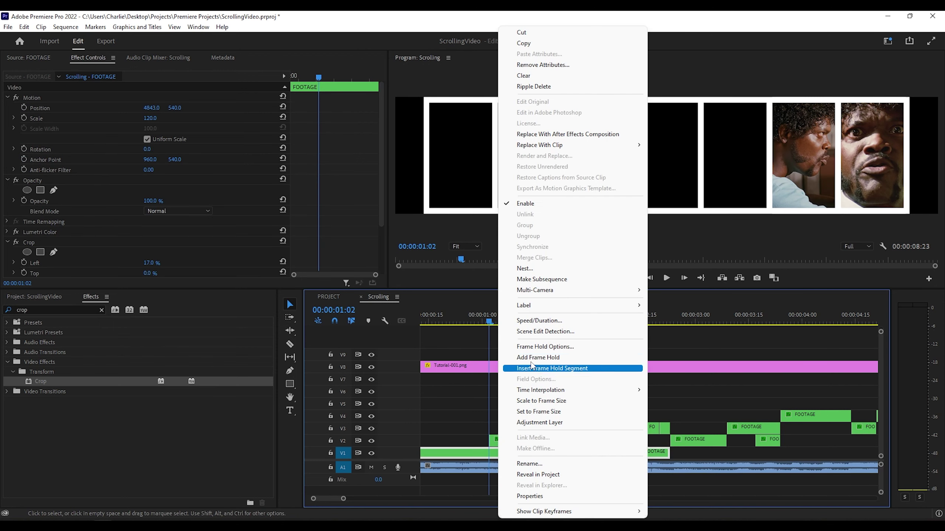
{"action": "left_click", "coordinate": [533, 359]}
Play the V1 frame hold back and trim its end to the V3 cut near 2:13.
{"action": "key", "text": "space"}
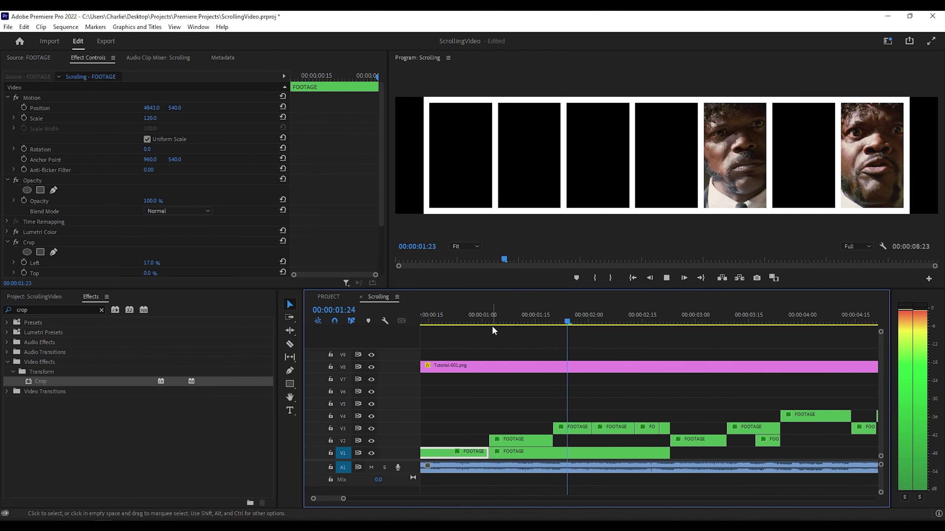
{"action": "key", "text": "space"}
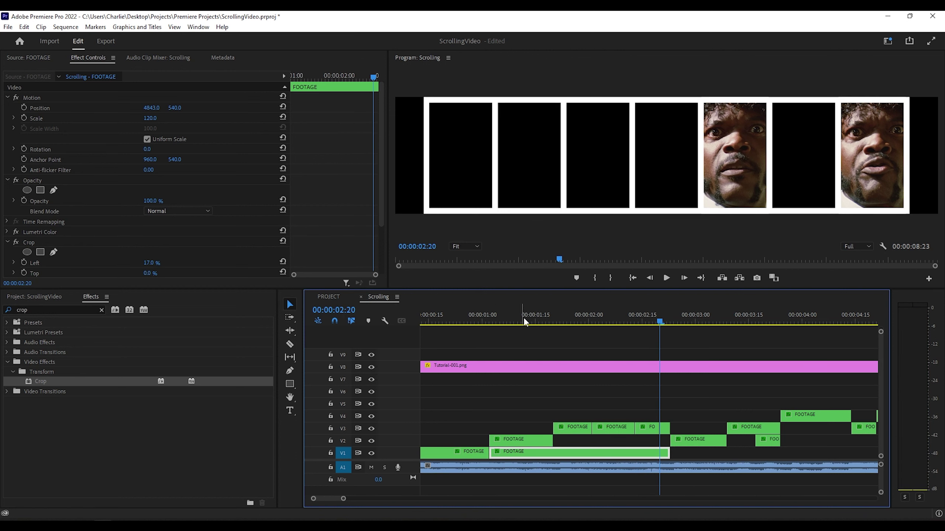
{"action": "left_click_drag", "start_coordinate": [527, 329], "coordinate": [634, 340]}
{"action": "left_click_drag", "start_coordinate": [668, 453], "coordinate": [634, 457]}
Extend the V2 clip ending at 1:20 to about 2:23 and add a frame hold at 1:20.
{"action": "left_click", "coordinate": [561, 323]}
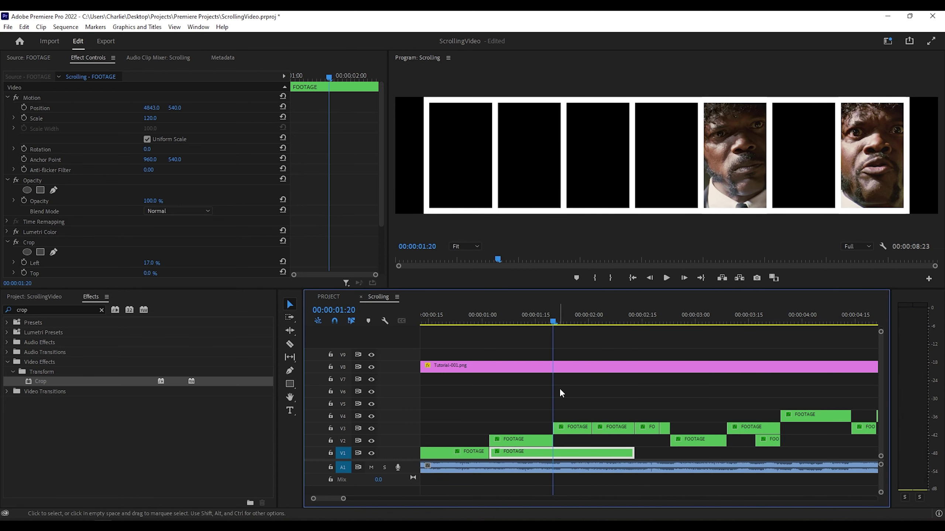
{"action": "left_click_drag", "start_coordinate": [556, 439], "coordinate": [669, 440]}
{"action": "right_click", "coordinate": [652, 439]}
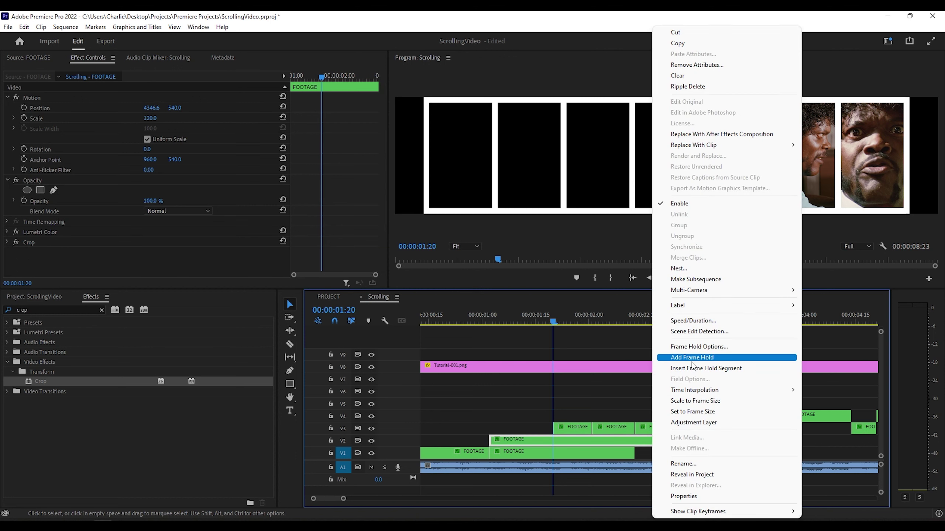
{"action": "left_click", "coordinate": [663, 357]}
Play the Scrolling sequence from the start and inspect the held frames from 1:02 onward.
{"action": "left_click_drag", "start_coordinate": [556, 320], "coordinate": [400, 334]}
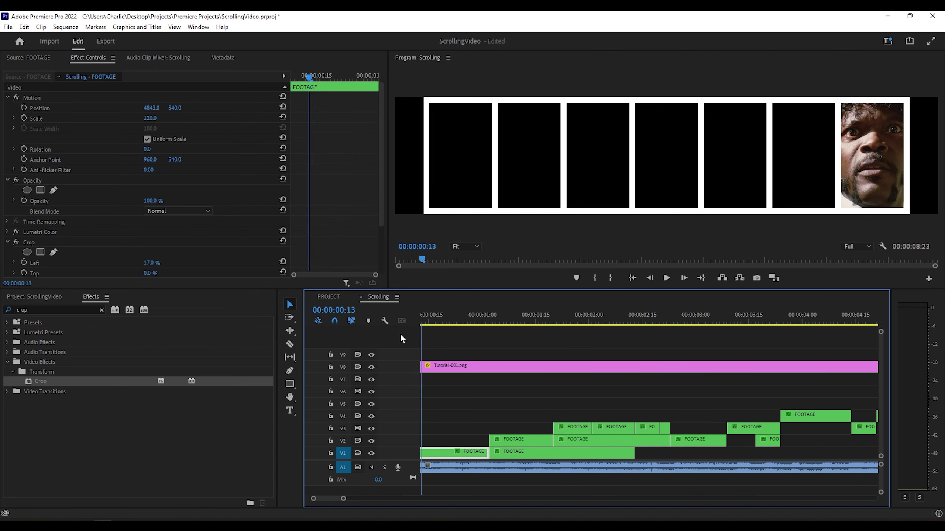
{"action": "key", "text": "space"}
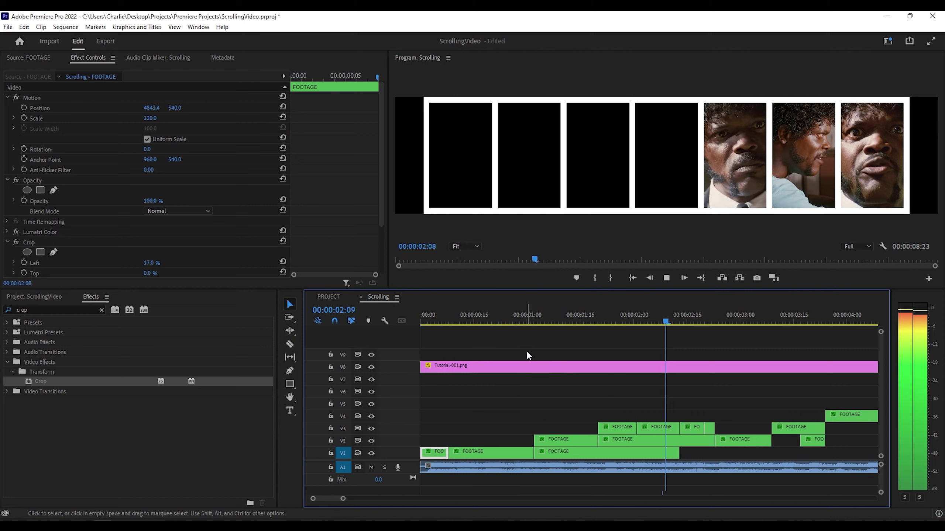
{"action": "key", "text": "space"}
{"action": "key", "text": "d"}
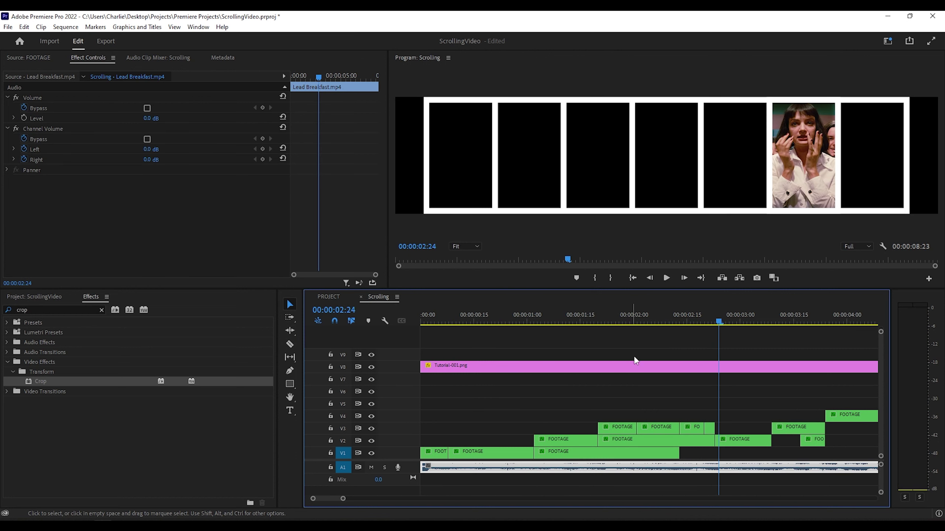
{"action": "left_click", "coordinate": [555, 327]}
{"action": "left_click", "coordinate": [536, 316]}
{"action": "key", "text": "d"}
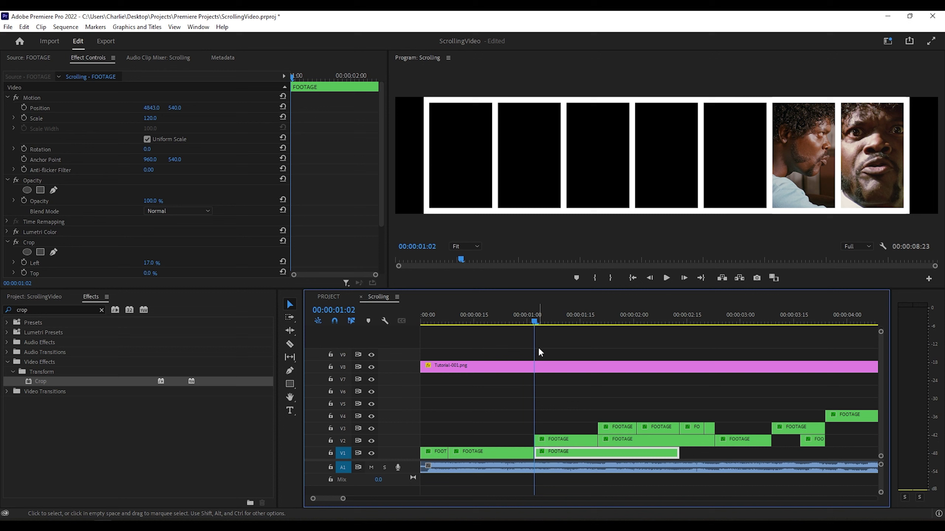
Fill V2 from 0:00 to 1:02 with a copy of the clip at 1:02 and freeze it with a frame hold.
{"action": "key", "text": "Home"}
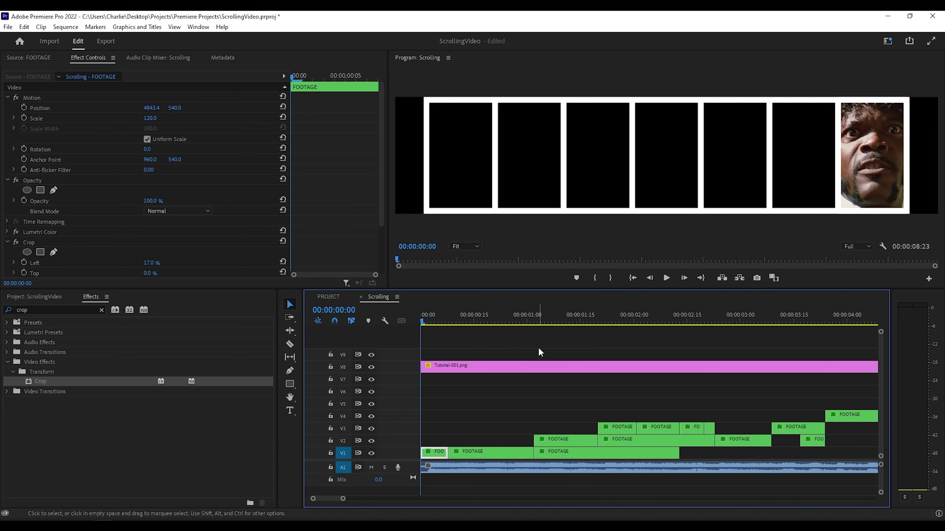
{"action": "left_click_drag", "start_coordinate": [568, 440], "coordinate": [530, 440], "text": "alt"}
{"action": "right_click", "coordinate": [515, 443]}
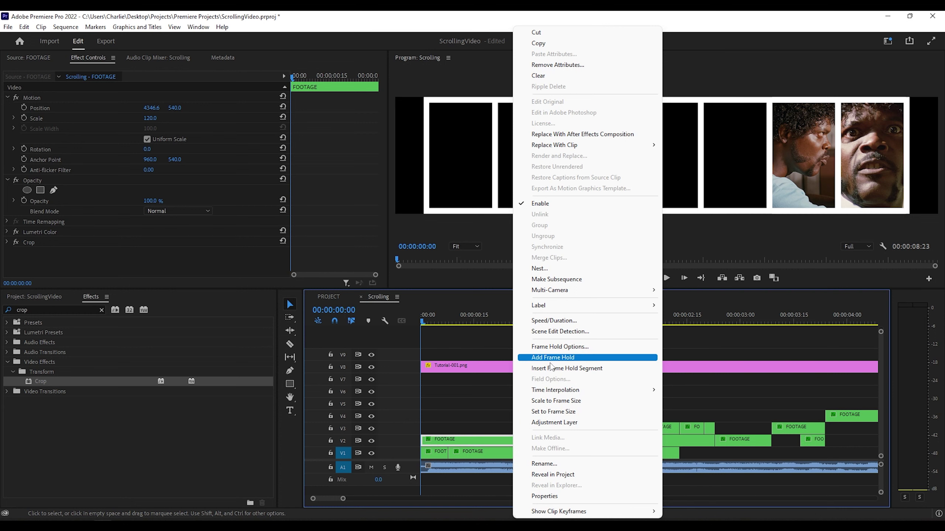
{"action": "left_click", "coordinate": [551, 364]}
Fill V3 from 0:00 to 1:20 with a copy of the clip at 1:20, add a frame hold and play it back.
{"action": "mouse_move", "coordinate": [609, 427]}
{"action": "left_mouse_down"}
{"action": "mouse_move", "coordinate": [432, 427]}
{"action": "mouse_move", "coordinate": [598, 428]}
{"action": "left_mouse_up"}
{"action": "right_click", "coordinate": [579, 428]}
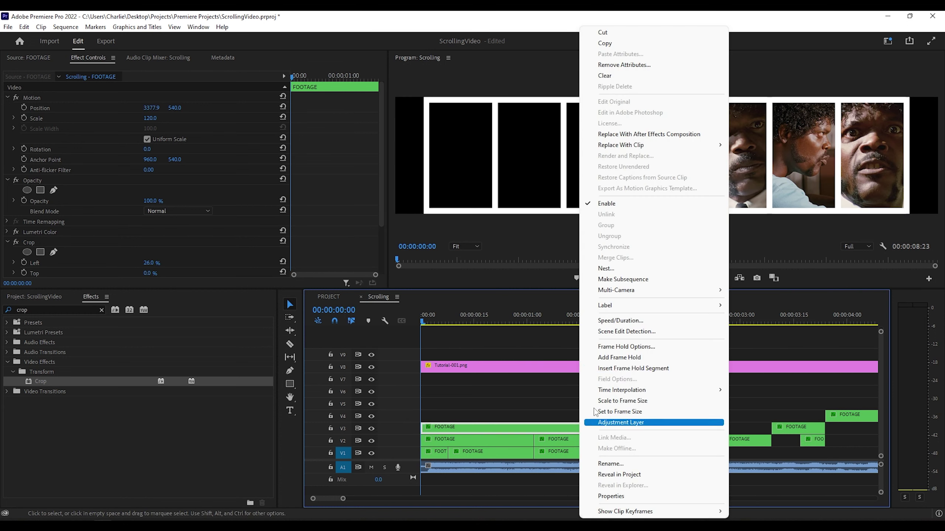
{"action": "left_click", "coordinate": [625, 358]}
{"action": "key", "text": "space"}
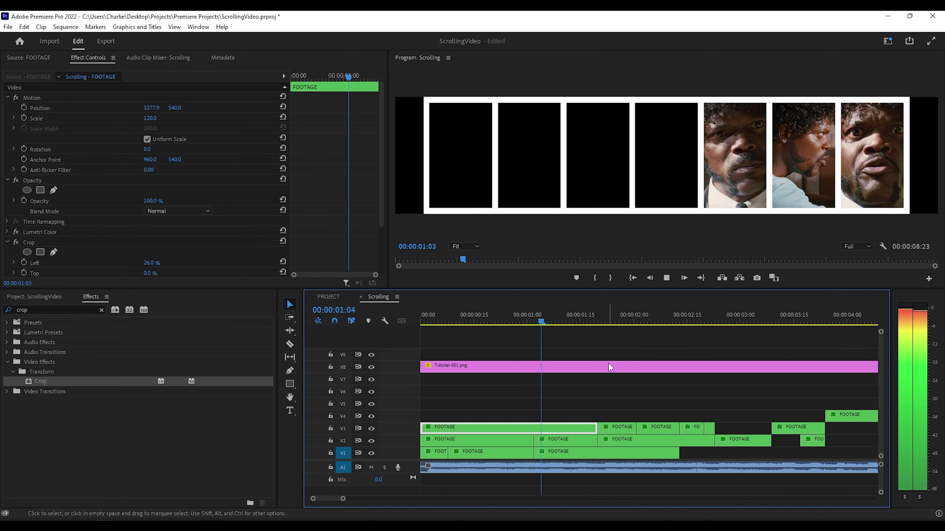
{"action": "key", "text": "space"}
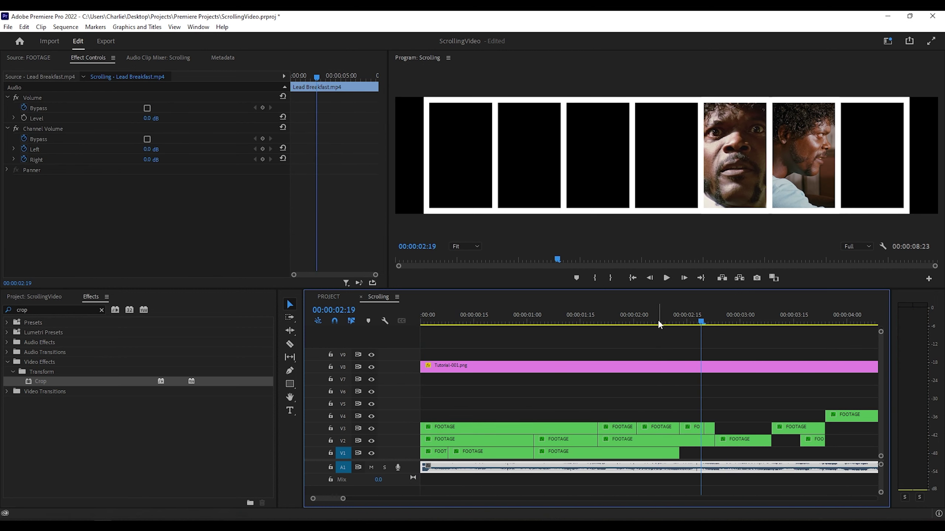
Move the V2 clip at 2:23 to V4 with a horizontal position of 2318, and raise the V2 clip at 3:17 to V5.
{"action": "left_click", "coordinate": [730, 431]}
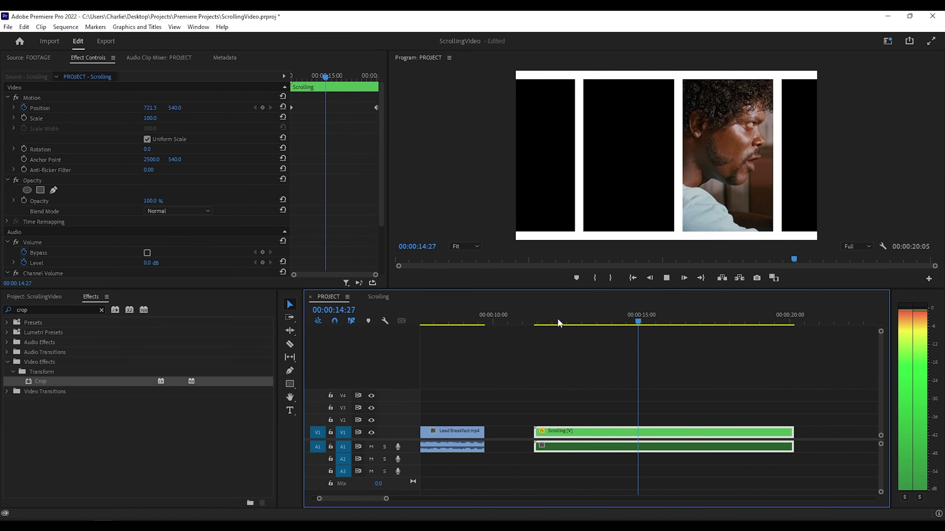
{"action": "left_click", "coordinate": [637, 321]}
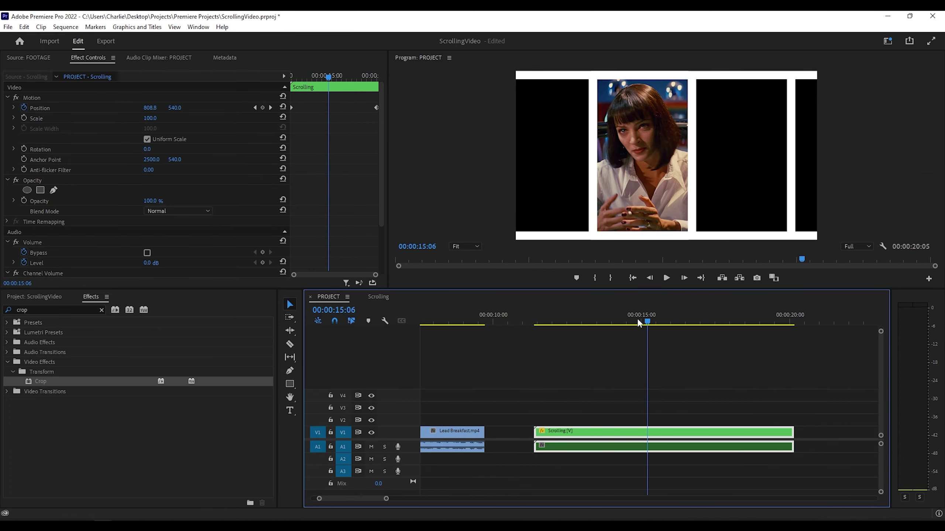
{"action": "left_click", "coordinate": [385, 298]}
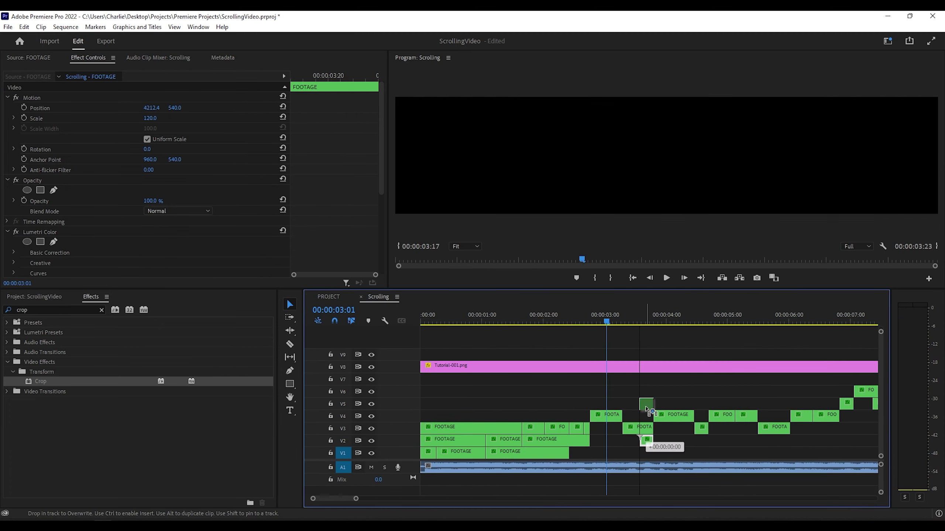
{"action": "key", "text": "space"}
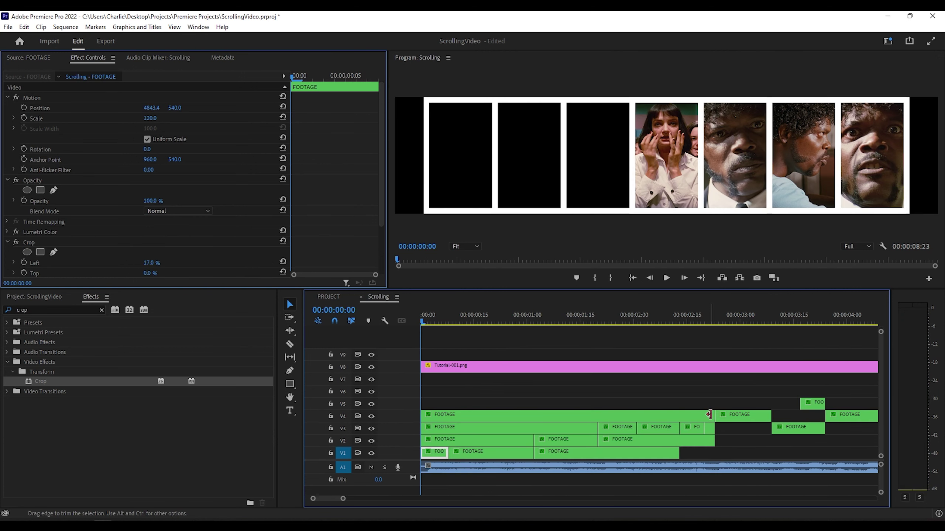
Replace the opening V4 clip with a 17-frame copy of the V4 clip from 2:23, starting at 0:00.
{"action": "left_click_drag", "start_coordinate": [709, 414], "coordinate": [533, 410]}
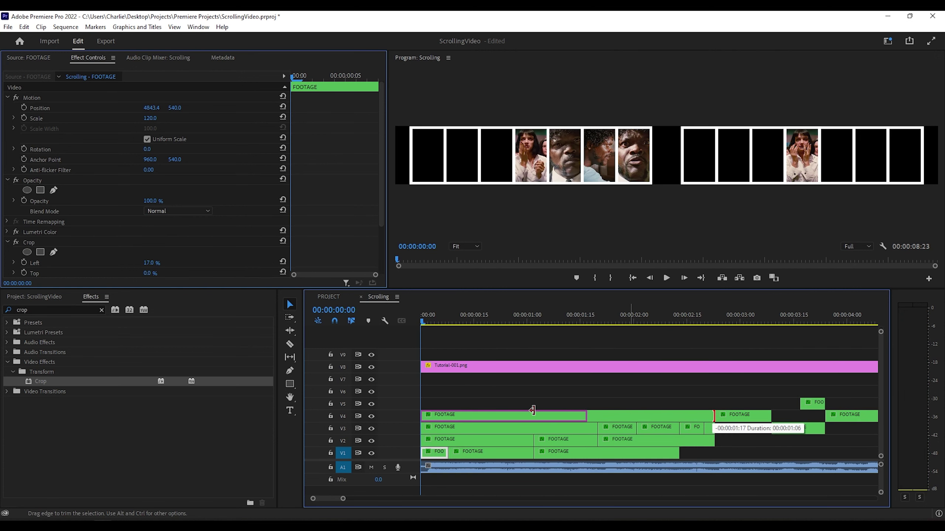
{"action": "left_click_drag", "start_coordinate": [443, 413], "coordinate": [736, 405]}
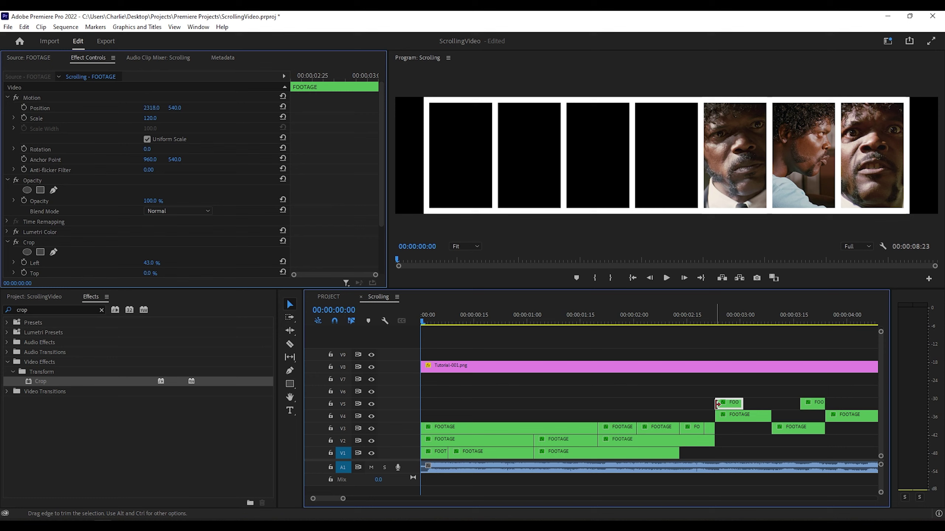
{"action": "mouse_move", "coordinate": [717, 405]}
{"action": "left_mouse_down"}
{"action": "mouse_move", "coordinate": [654, 405]}
{"action": "mouse_move", "coordinate": [714, 404]}
{"action": "left_mouse_up"}
{"action": "left_click_drag", "start_coordinate": [699, 403], "coordinate": [450, 414]}
Play the Scrolling sequence past one second to check the frames around the short opening V4 clip.
{"action": "key", "text": "space"}
{"action": "key", "text": "space"}
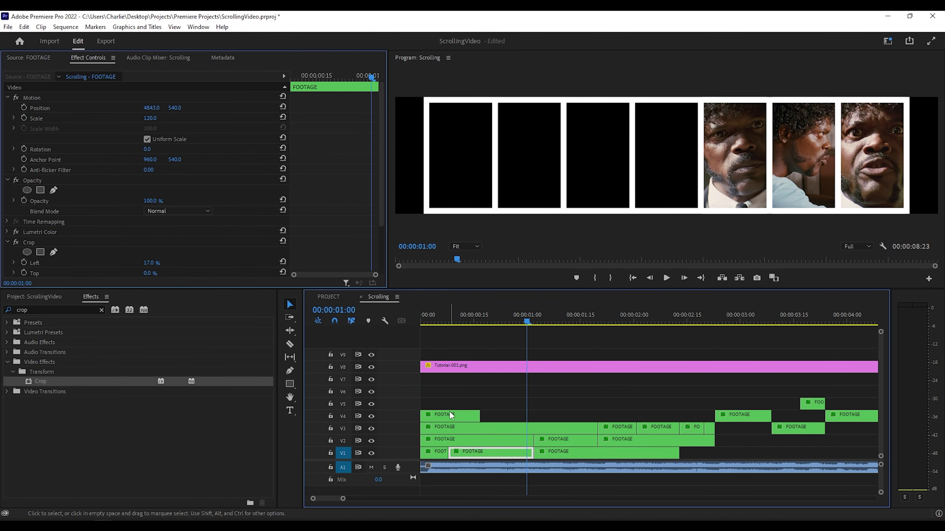
{"action": "key", "text": "space"}
{"action": "key", "text": "space"}
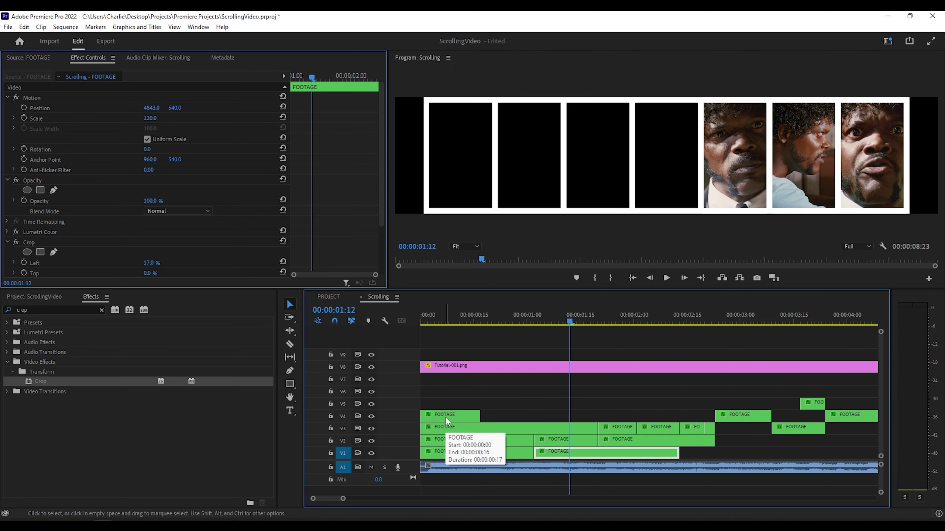
Duplicate the opening 17-frame V4 clip directly after itself and reverse the copy's speed.
{"action": "left_click", "coordinate": [445, 417]}
{"action": "left_click_drag", "start_coordinate": [444, 418], "coordinate": [514, 419]}
{"action": "right_click", "coordinate": [509, 416]}
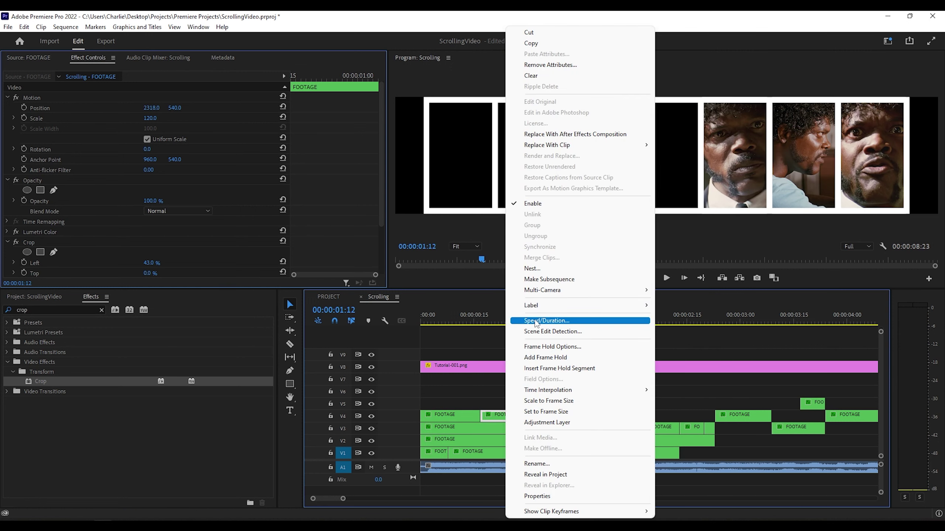
{"action": "left_click", "coordinate": [528, 320]}
{"action": "left_click", "coordinate": [423, 269]}
{"action": "left_click", "coordinate": [449, 321]}
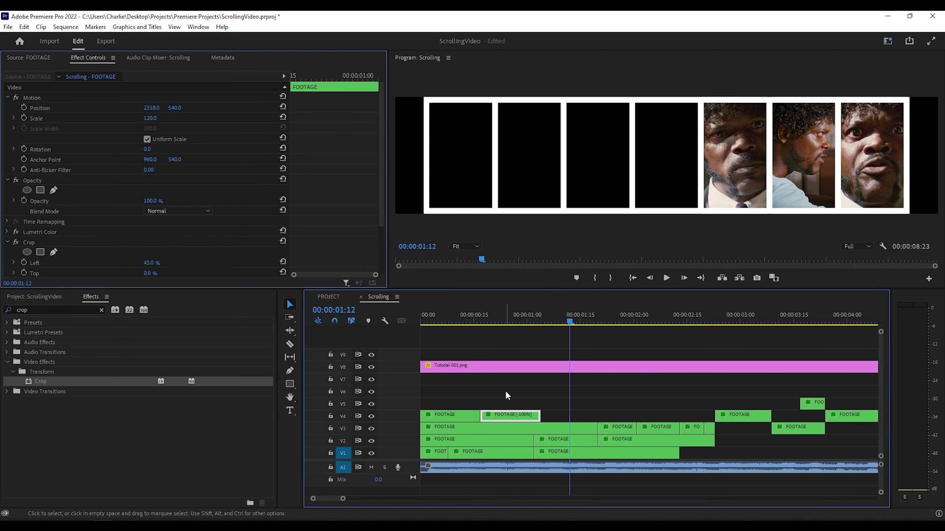
Chain forward and reversed copies of the short clip across V4 and V5 up to 2:23, with a reversed clip at 0:00 on V5.
{"action": "left_click", "coordinate": [452, 420], "text": "shift"}
{"action": "left_click_drag", "start_coordinate": [452, 422], "coordinate": [577, 403]}
{"action": "left_click_drag", "start_coordinate": [579, 405], "coordinate": [629, 407]}
{"action": "left_click", "coordinate": [630, 393]}
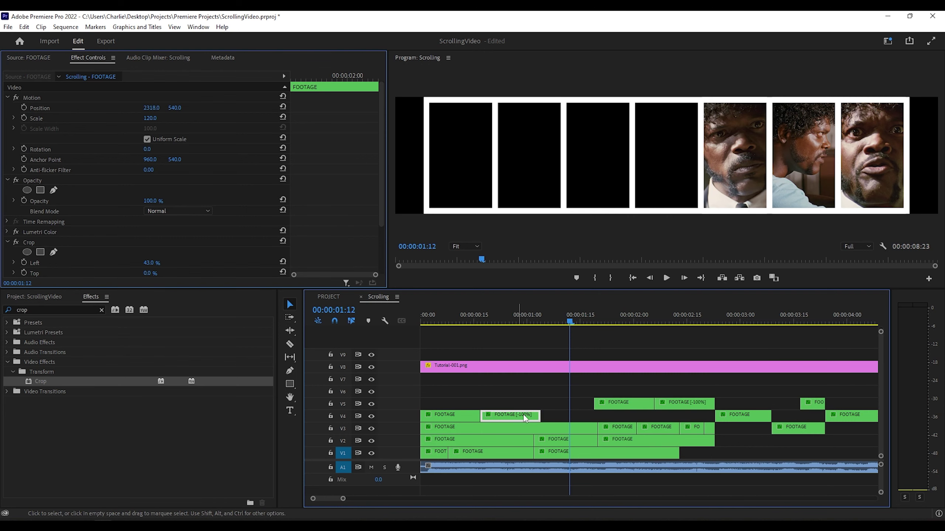
{"action": "left_click_drag", "start_coordinate": [524, 418], "coordinate": [421, 404]}
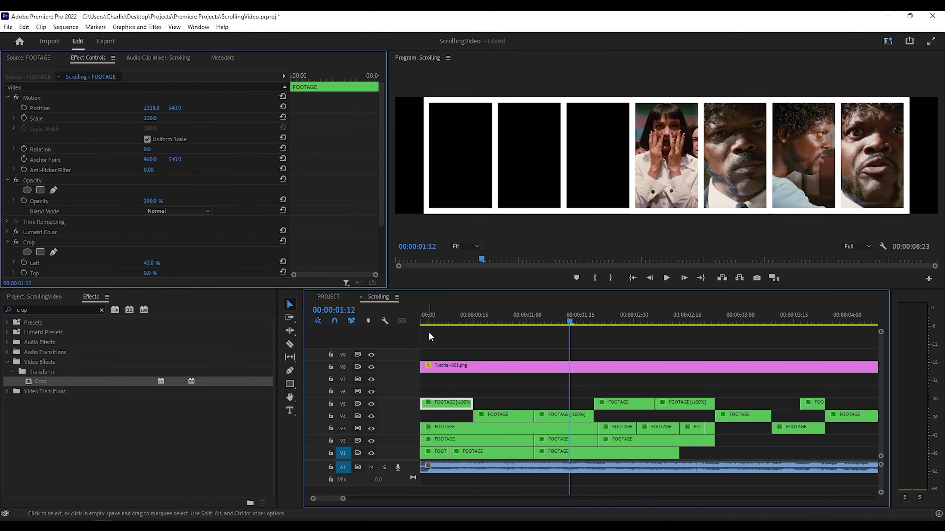
Play the Scrolling sequence from the start and move the opening reversed clip from V5 down to V4.
{"action": "left_click", "coordinate": [422, 321]}
{"action": "left_click", "coordinate": [524, 401]}
{"action": "key", "text": "space"}
{"action": "left_click", "coordinate": [518, 400]}
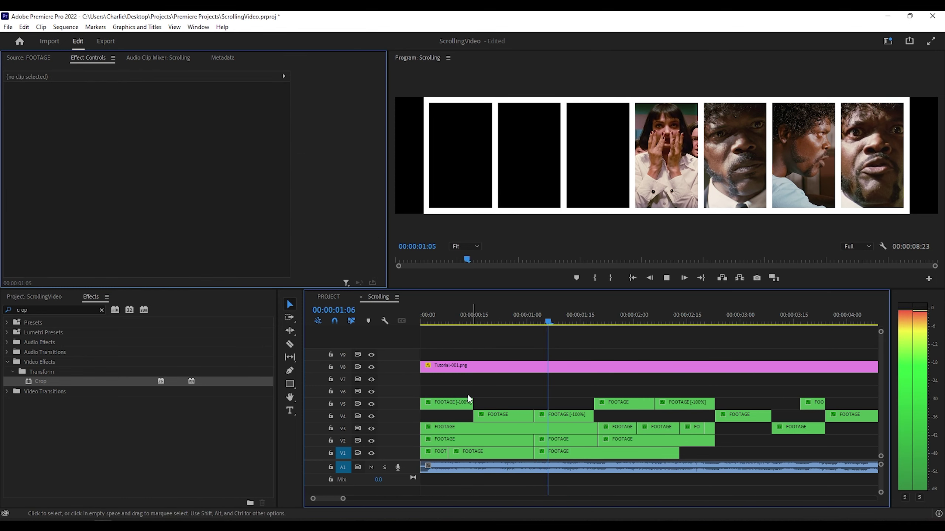
{"action": "left_click_drag", "start_coordinate": [447, 403], "coordinate": [447, 410]}
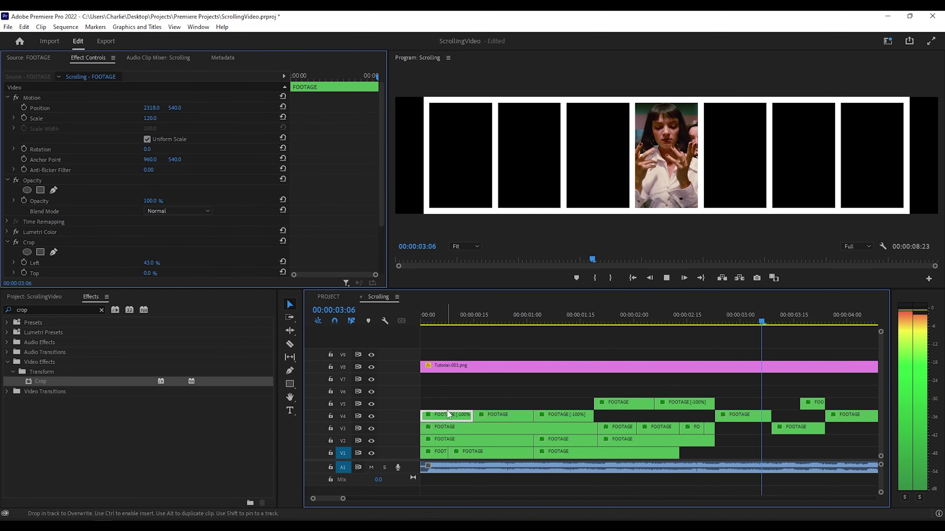
{"action": "left_click", "coordinate": [462, 391]}
Play the PROJECT sequence from the start of the nested Scrolling clip to check the moving strip, and return to the Scrolling sequence.
{"action": "left_click", "coordinate": [330, 297]}
{"action": "left_click", "coordinate": [525, 336]}
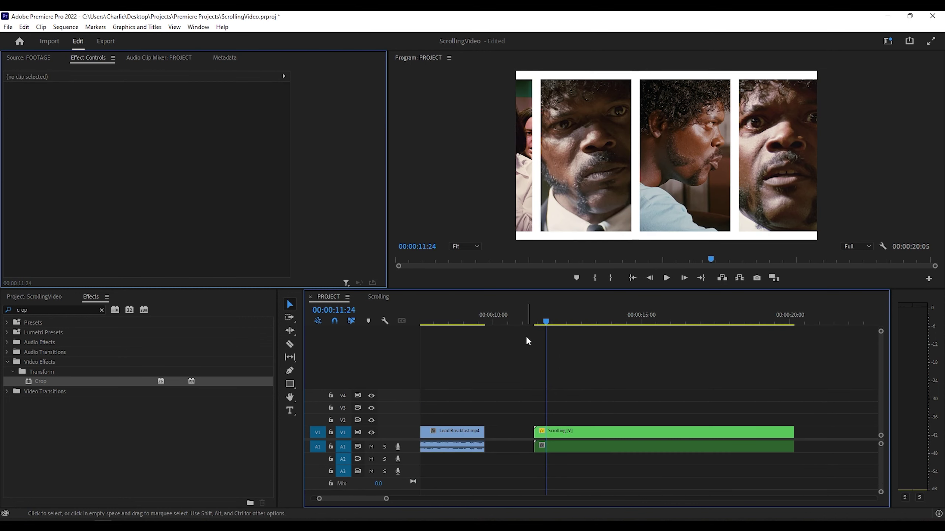
{"action": "left_click", "coordinate": [536, 319]}
{"action": "left_click", "coordinate": [566, 364]}
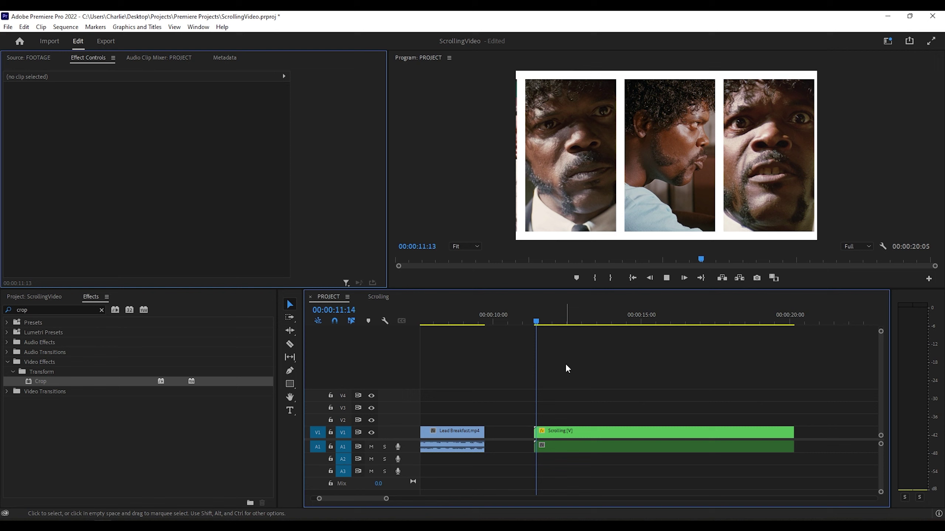
{"action": "key", "text": "space"}
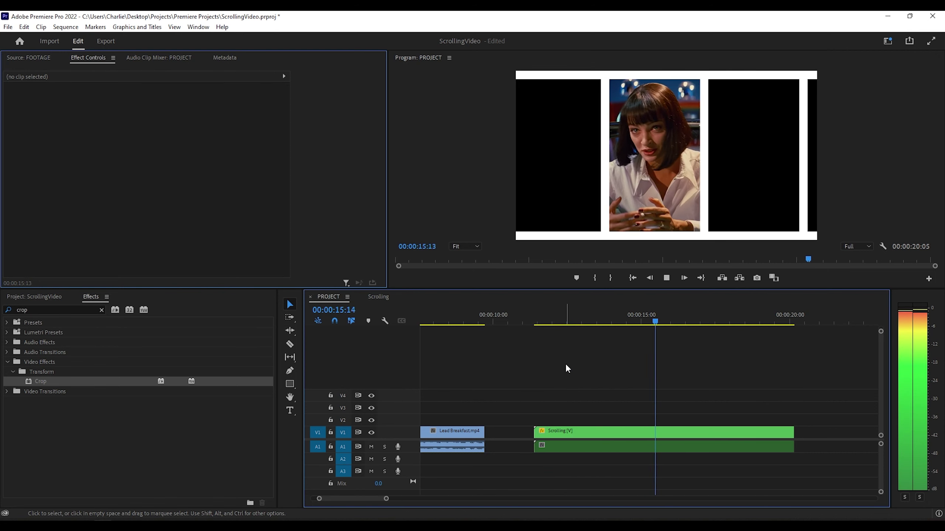
{"action": "key", "text": "space"}
{"action": "left_click", "coordinate": [376, 297]}
Replay the nested strip in the PROJECT sequence from its first frame to its end to check every filled frame.
{"action": "mouse_move", "coordinate": [522, 319]}
{"action": "left_mouse_down"}
{"action": "mouse_move", "coordinate": [500, 319]}
{"action": "mouse_move", "coordinate": [666, 319]}
{"action": "mouse_move", "coordinate": [523, 317]}
{"action": "left_mouse_up"}
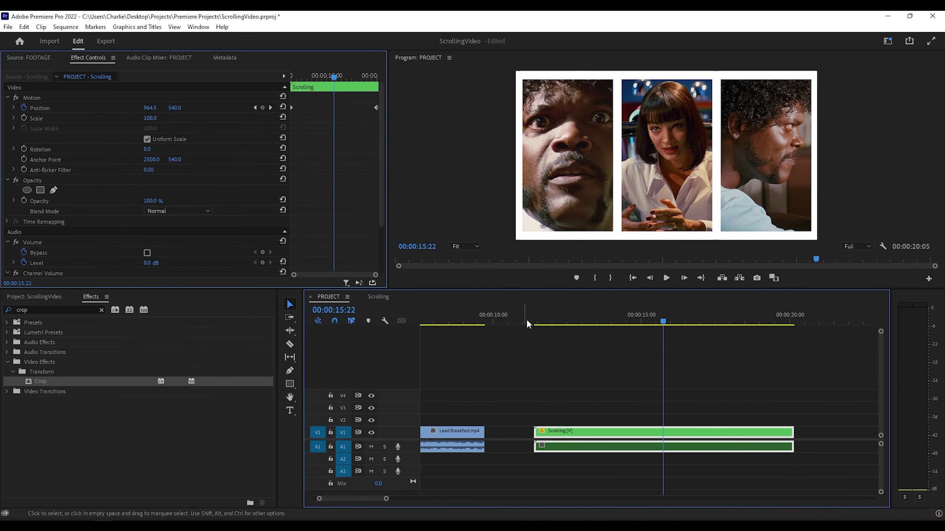
{"action": "left_click", "coordinate": [536, 320]}
{"action": "left_click", "coordinate": [575, 376]}
{"action": "key", "text": "space"}
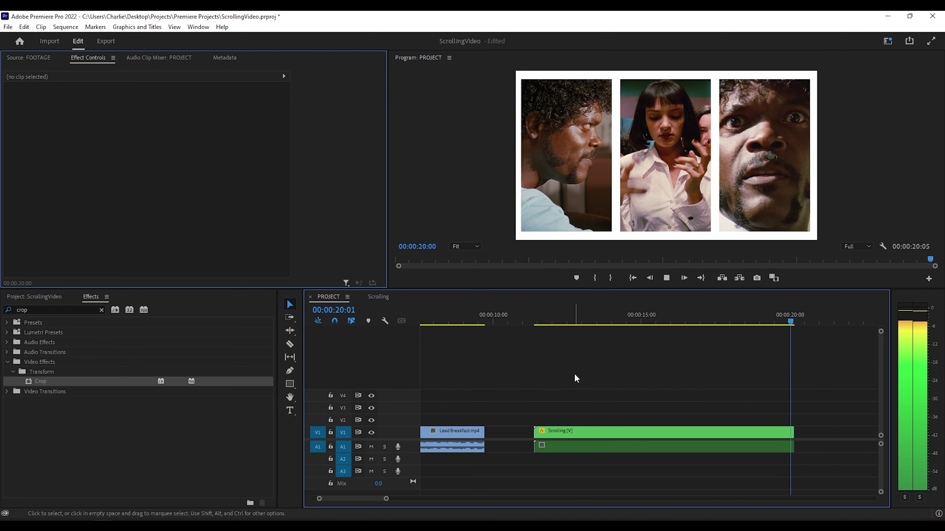
In the Scrolling sequence, extend the end of the V3 clip from 6:00 to about 7:05.
{"action": "left_click", "coordinate": [383, 297]}
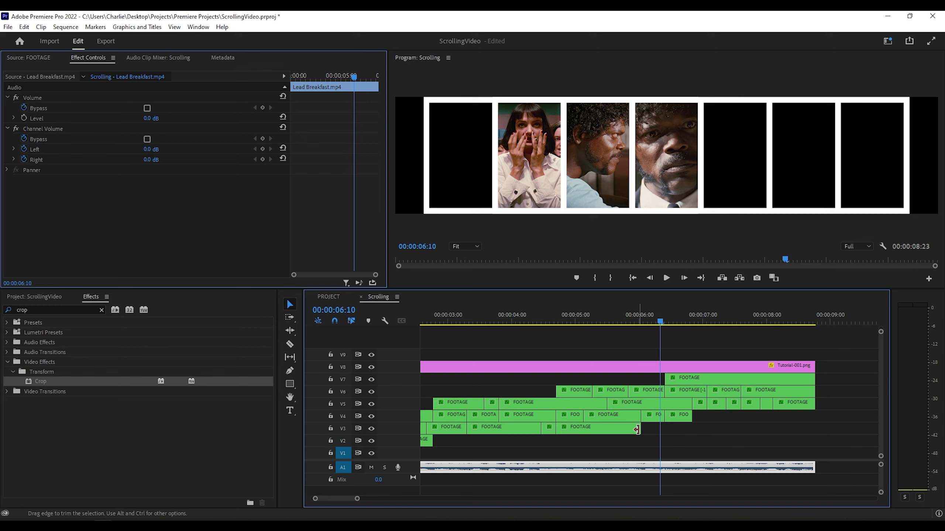
{"action": "left_click", "coordinate": [642, 317]}
{"action": "left_click_drag", "start_coordinate": [637, 429], "coordinate": [709, 430]}
{"action": "left_click_drag", "start_coordinate": [649, 320], "coordinate": [643, 339]}
Extend the V4 clip that ends near 6:24 to the end of the Scrolling sequence.
{"action": "key", "text": "shift+Right"}
{"action": "key", "text": "shift+Right"}
{"action": "key", "text": "shift+Right"}
{"action": "key", "text": "shift+Right"}
{"action": "key", "text": "shift+Right"}
{"action": "key", "text": "Left"}
{"action": "key", "text": "Left"}
{"action": "key", "text": "Left"}
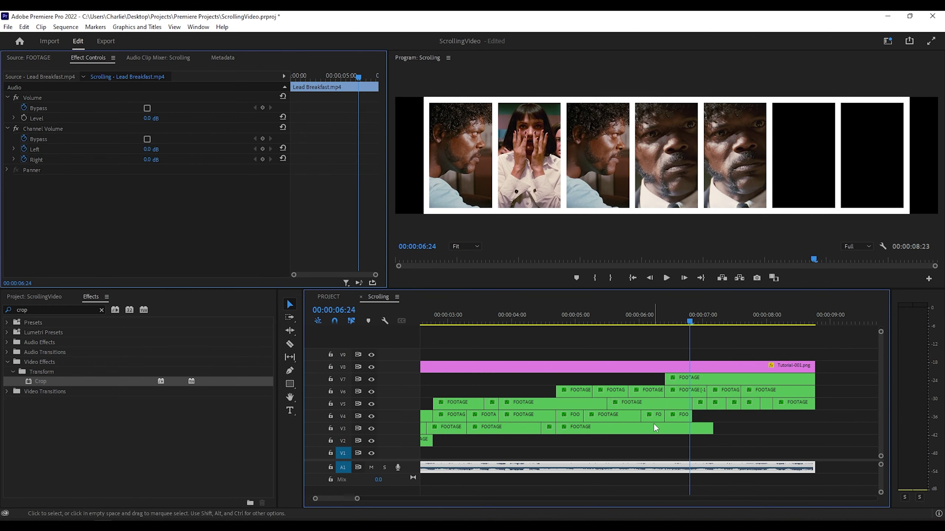
{"action": "left_click_drag", "start_coordinate": [692, 416], "coordinate": [815, 416]}
Extend the end of the last V2 clip to about 4:11.
{"action": "left_click_drag", "start_coordinate": [446, 321], "coordinate": [421, 320]}
{"action": "left_click", "coordinate": [460, 320]}
{"action": "left_click_drag", "start_coordinate": [444, 441], "coordinate": [549, 441]}
{"action": "left_click", "coordinate": [569, 320]}
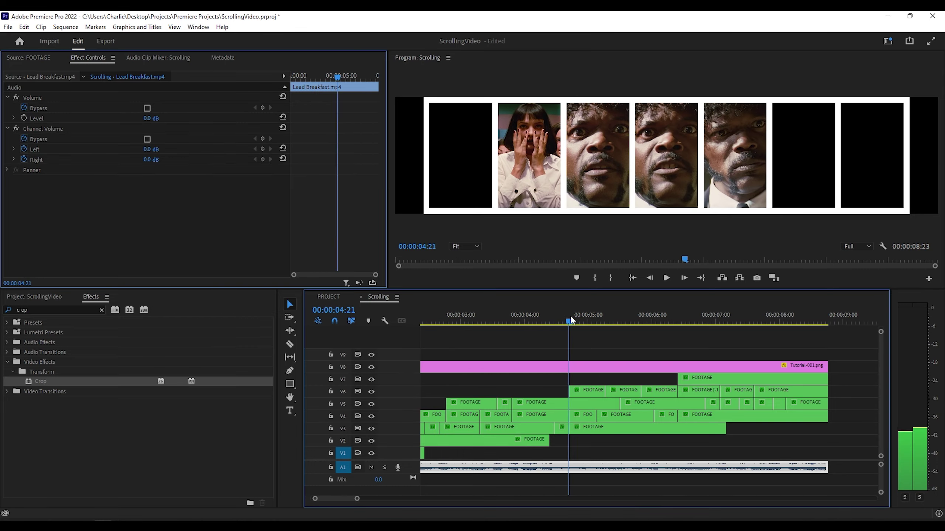
Delete the V5 clip that ends at 3:17.
{"action": "left_click_drag", "start_coordinate": [569, 320], "coordinate": [421, 320]}
{"action": "left_click", "coordinate": [557, 321]}
{"action": "left_click", "coordinate": [576, 407]}
{"action": "scroll", "coordinate": [578, 408], "scroll_direction": "up", "scroll_amount": 2}
{"action": "key", "text": "Delete"}
Fill V5 from about 1:29 to 3:17 with one continuous clip, and extend the first V6 clip's start back to about 4:14.
{"action": "left_click_drag", "start_coordinate": [634, 405], "coordinate": [633, 393]}
{"action": "mouse_move", "coordinate": [630, 322]}
{"action": "left_mouse_down"}
{"action": "mouse_move", "coordinate": [640, 323]}
{"action": "mouse_move", "coordinate": [625, 322]}
{"action": "left_mouse_up"}
{"action": "left_click_drag", "start_coordinate": [637, 392], "coordinate": [462, 404]}
{"action": "left_click_drag", "start_coordinate": [475, 403], "coordinate": [624, 404]}
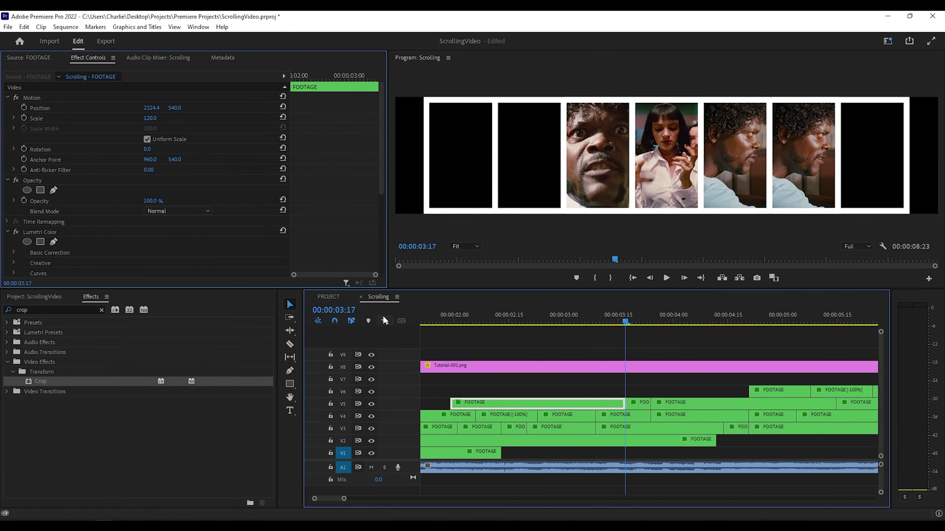
{"action": "left_click_drag", "start_coordinate": [750, 389], "coordinate": [722, 390]}
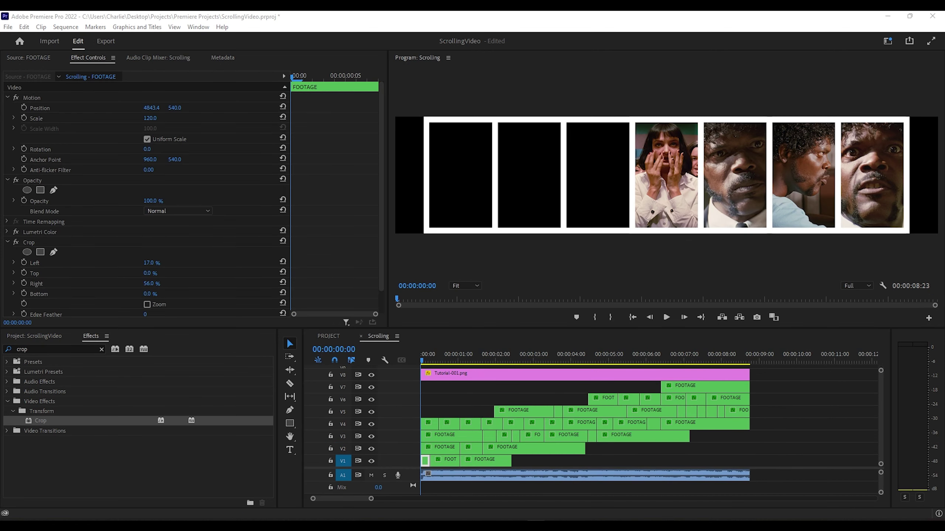
Play the completed Scrolling sequence from 0:00 to review the arrangement of clips in the frames.
{"action": "left_click", "coordinate": [813, 203]}
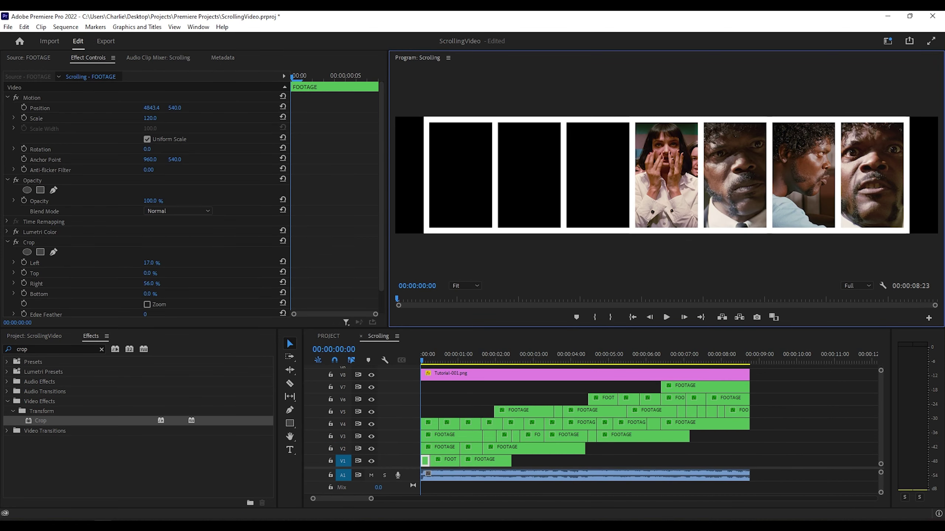
{"action": "key", "text": "space"}
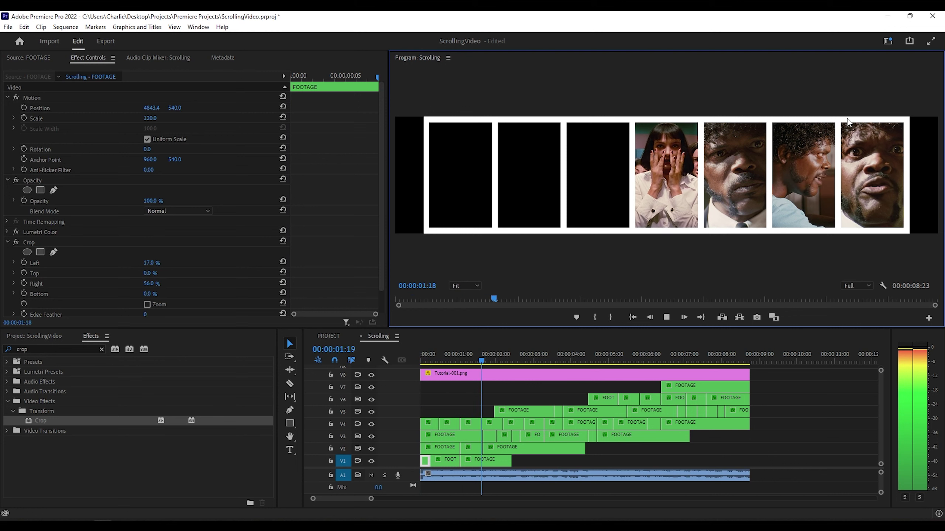